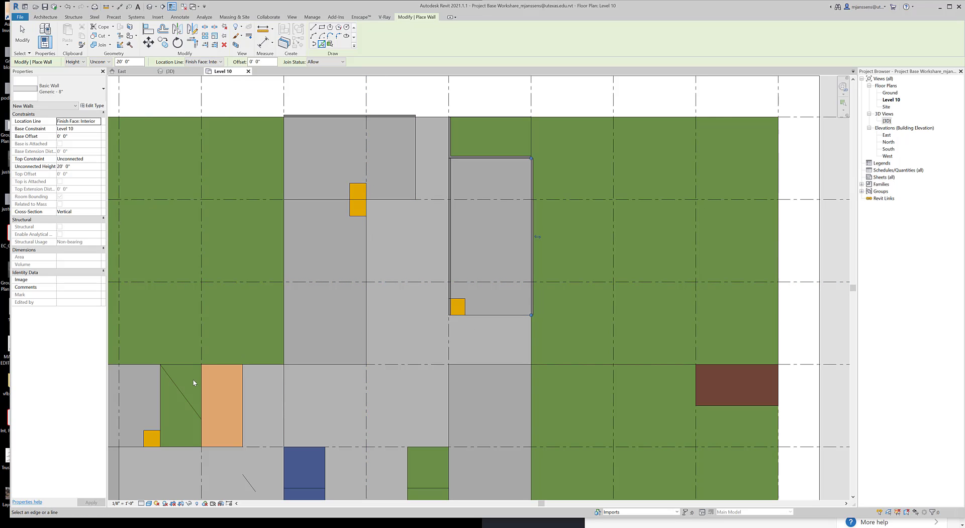
Start an architectural wall that follows picked lines, with the location line set to Finish Face: Interior
{"action": "middle_click_drag", "start_coordinate": [194, 383], "coordinate": [268, 356]}
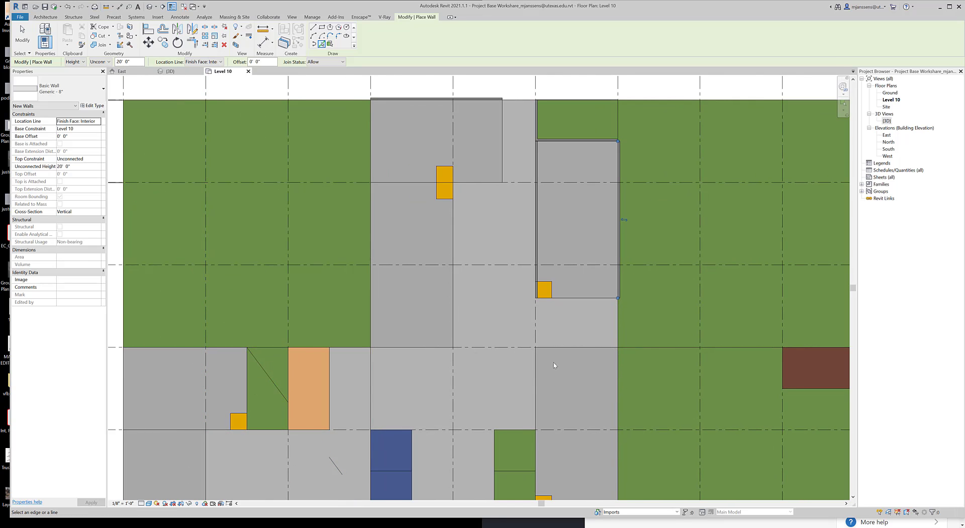
{"action": "middle_click_drag", "start_coordinate": [645, 354], "coordinate": [502, 368]}
{"action": "scroll", "coordinate": [502, 369], "scroll_direction": "up", "scroll_amount": 3}
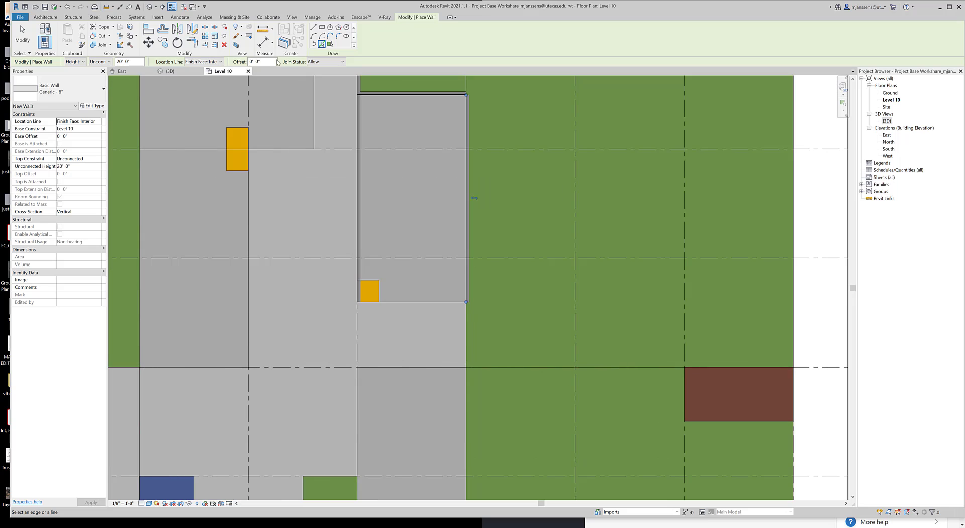
{"action": "left_click", "coordinate": [43, 18]}
{"action": "left_click", "coordinate": [48, 43]}
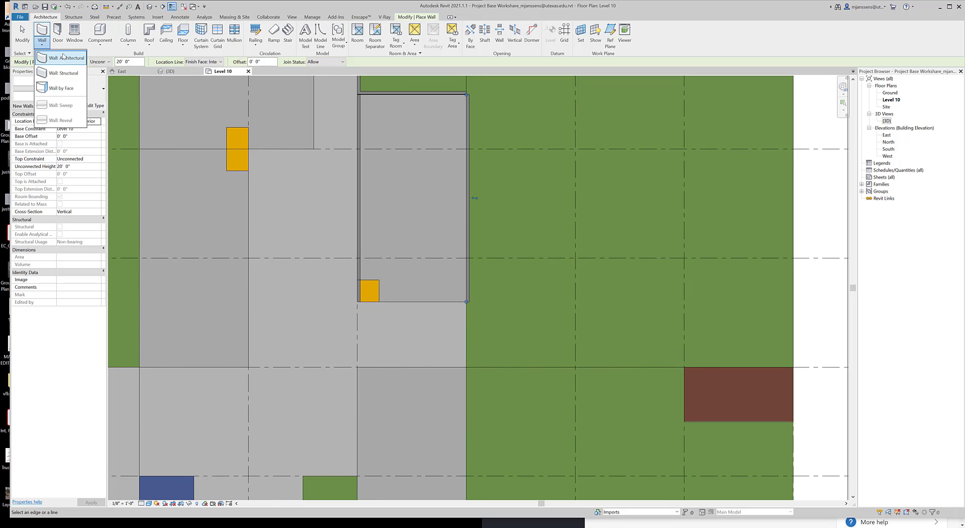
{"action": "left_click", "coordinate": [62, 56]}
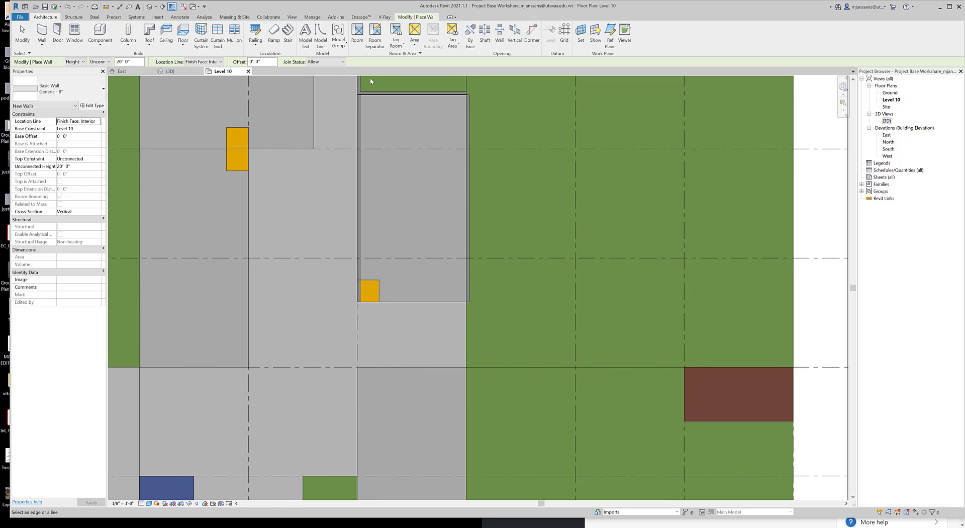
{"action": "left_click", "coordinate": [409, 17]}
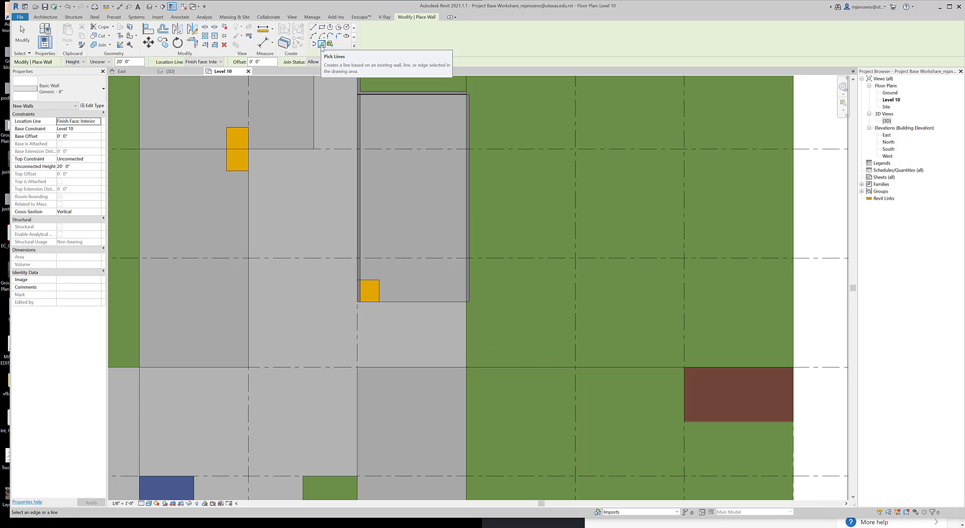
{"action": "left_click", "coordinate": [211, 61]}
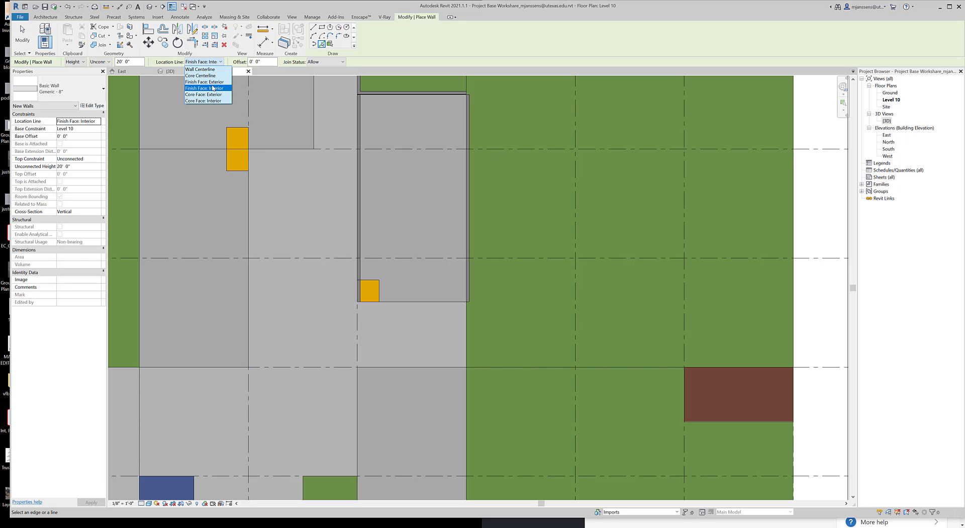
{"action": "left_click", "coordinate": [212, 89]}
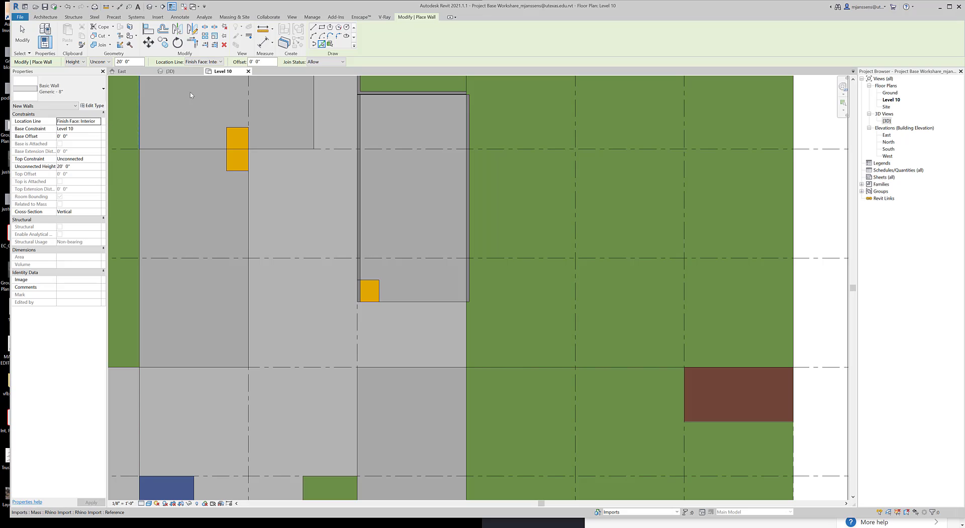
Set the top constraint of the new walls to the level directly above Level 10
{"action": "left_click", "coordinate": [98, 159]}
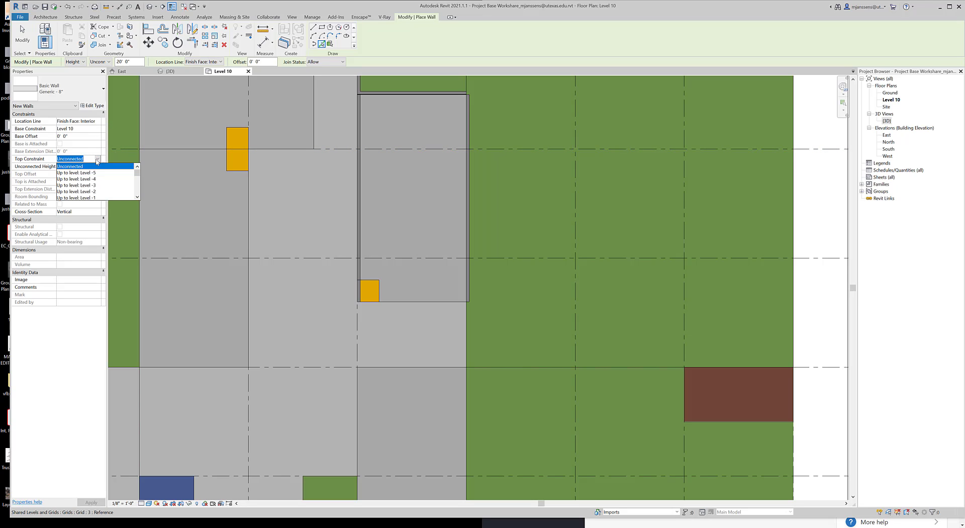
{"action": "scroll", "coordinate": [87, 188], "scroll_direction": "down", "scroll_amount": 8}
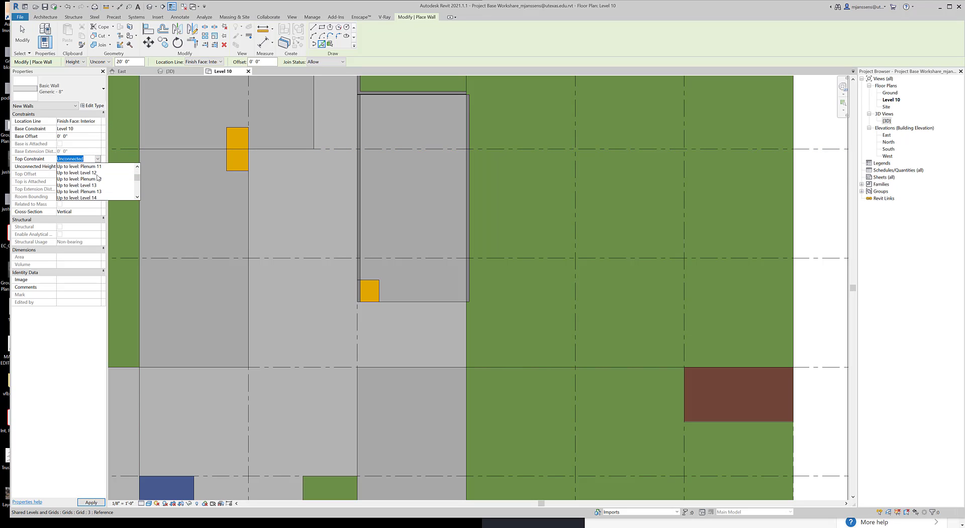
{"action": "scroll", "coordinate": [99, 177], "scroll_direction": "up", "scroll_amount": 2}
{"action": "left_click", "coordinate": [99, 179]}
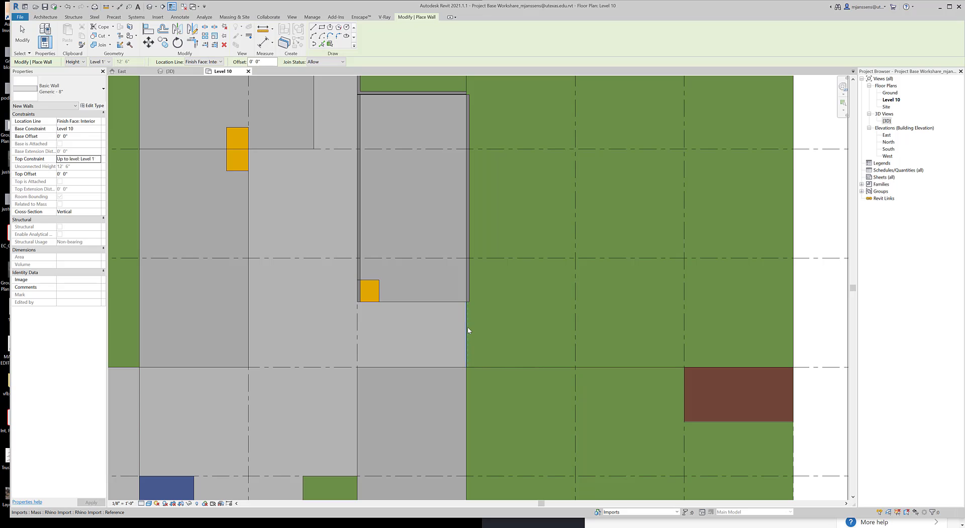
Place a wall along the short east edge of the gray floor just south of the already walled block
{"action": "middle_click_drag", "start_coordinate": [517, 332], "coordinate": [485, 307]}
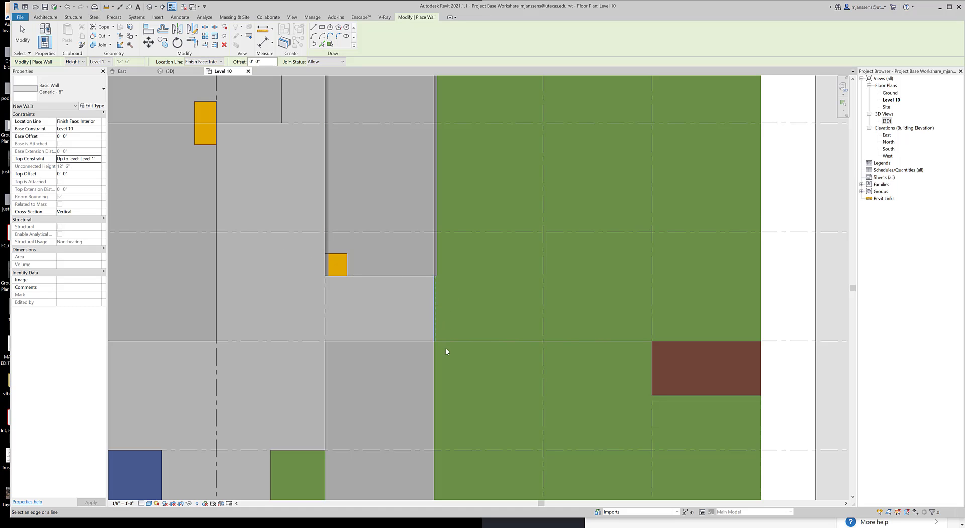
{"action": "scroll", "coordinate": [435, 322], "scroll_direction": "down", "scroll_amount": 2}
{"action": "scroll", "coordinate": [435, 262], "scroll_direction": "down", "scroll_amount": 1}
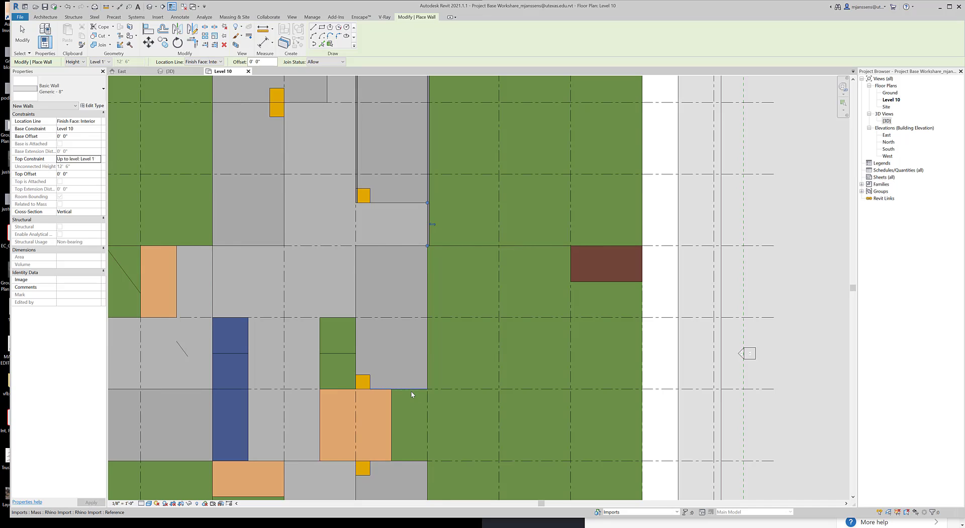
Place walls along the three sides of the green notch east of the orange block
{"action": "middle_click_drag", "start_coordinate": [435, 342], "coordinate": [453, 252]}
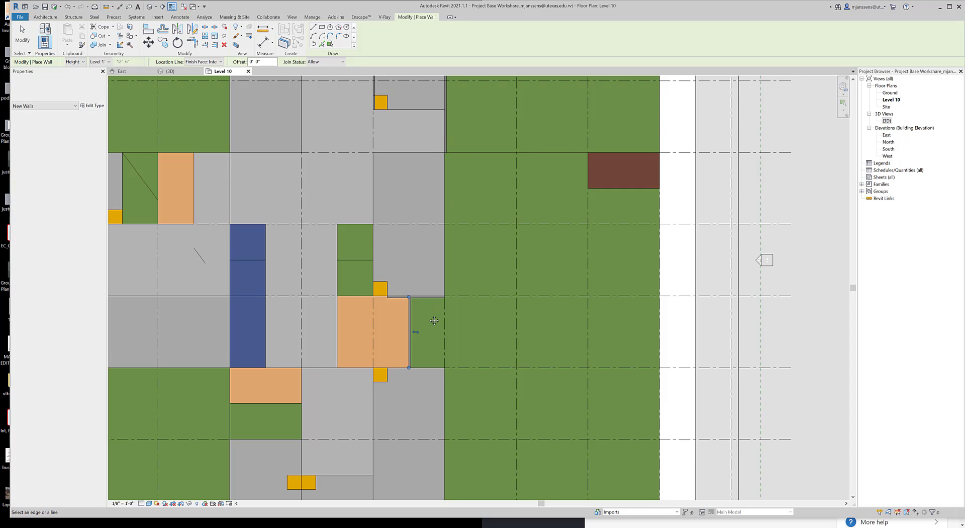
{"action": "middle_click_drag", "start_coordinate": [410, 336], "coordinate": [433, 268]}
{"action": "scroll", "coordinate": [433, 268], "scroll_direction": "up", "scroll_amount": 2}
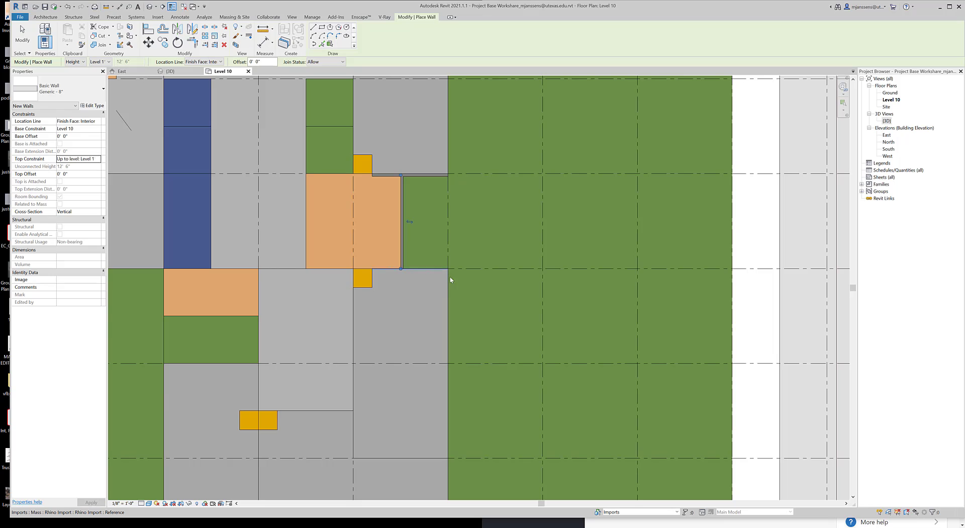
{"action": "scroll", "coordinate": [449, 274], "scroll_direction": "up", "scroll_amount": 1}
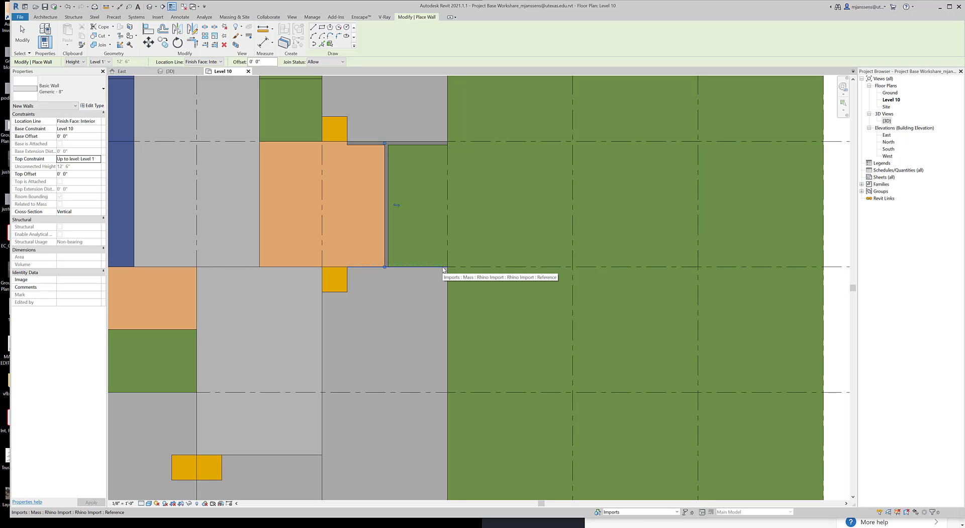
{"action": "left_click", "coordinate": [443, 267]}
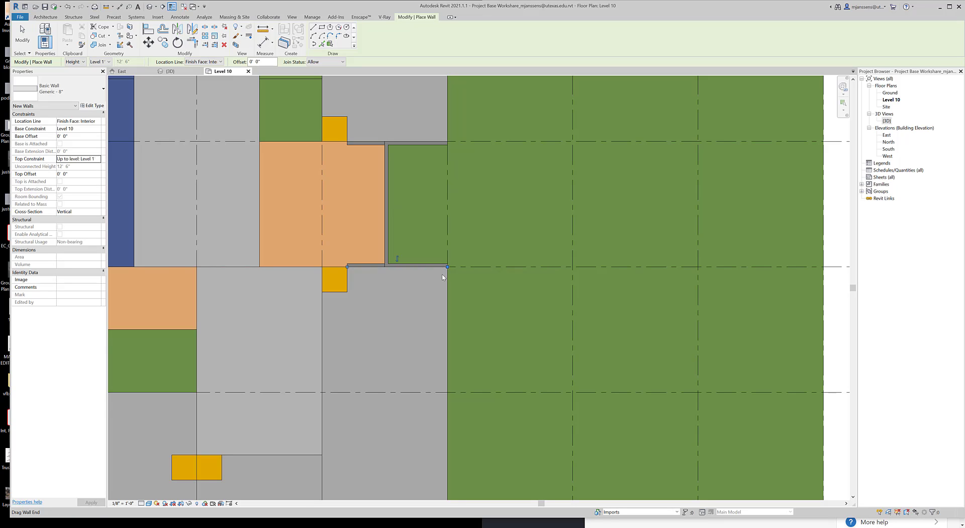
{"action": "scroll", "coordinate": [442, 269], "scroll_direction": "up", "scroll_amount": 2}
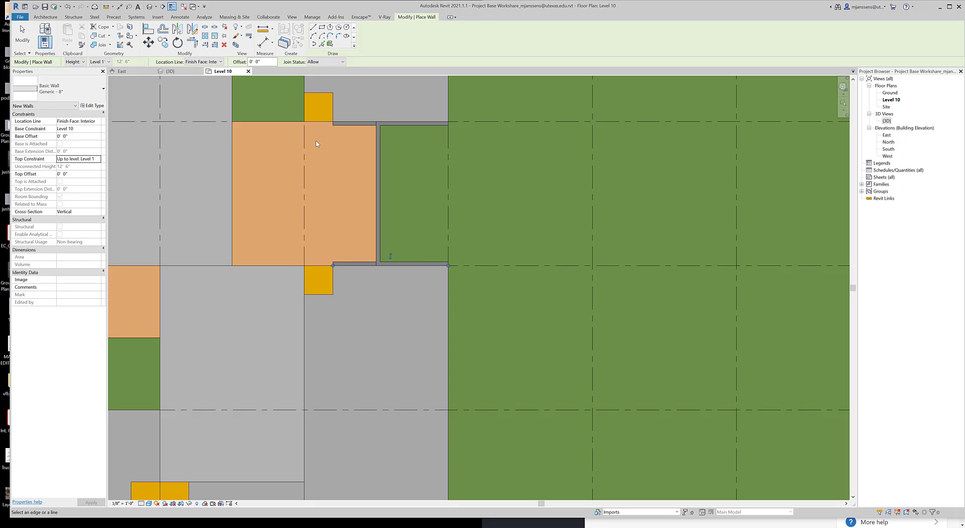
Keep the location line at Finish Face: Interior and place a wall along the east edge directly south of the green notch
{"action": "left_click", "coordinate": [201, 62]}
{"action": "left_click", "coordinate": [211, 91]}
{"action": "left_click", "coordinate": [448, 317]}
{"action": "middle_click_drag", "start_coordinate": [469, 448], "coordinate": [509, 270]}
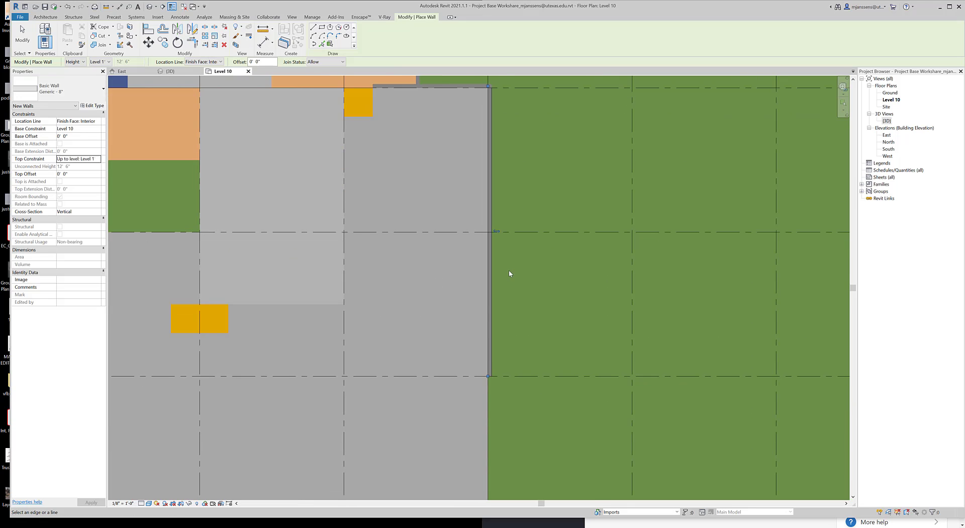
Place walls along the south edge and the west edge of the southern gray wing
{"action": "middle_click_drag", "start_coordinate": [499, 397], "coordinate": [524, 246]}
{"action": "scroll", "coordinate": [504, 275], "scroll_direction": "down", "scroll_amount": 2}
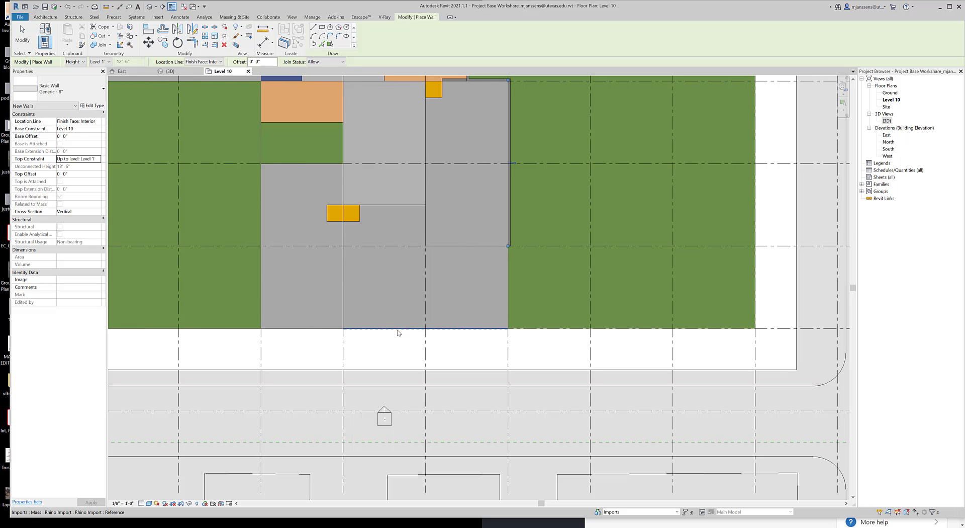
{"action": "left_click", "coordinate": [395, 333]}
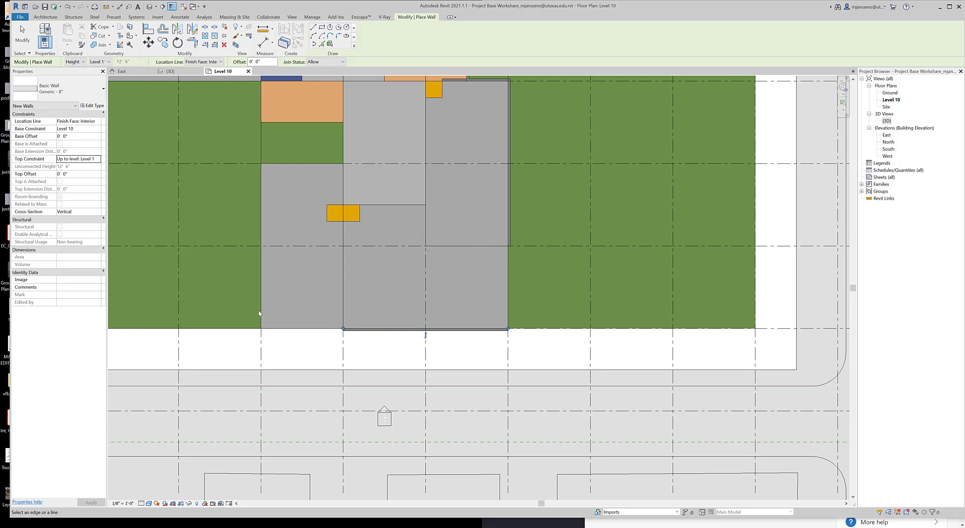
{"action": "left_click", "coordinate": [259, 314]}
{"action": "middle_click_drag", "start_coordinate": [260, 314], "coordinate": [284, 451]}
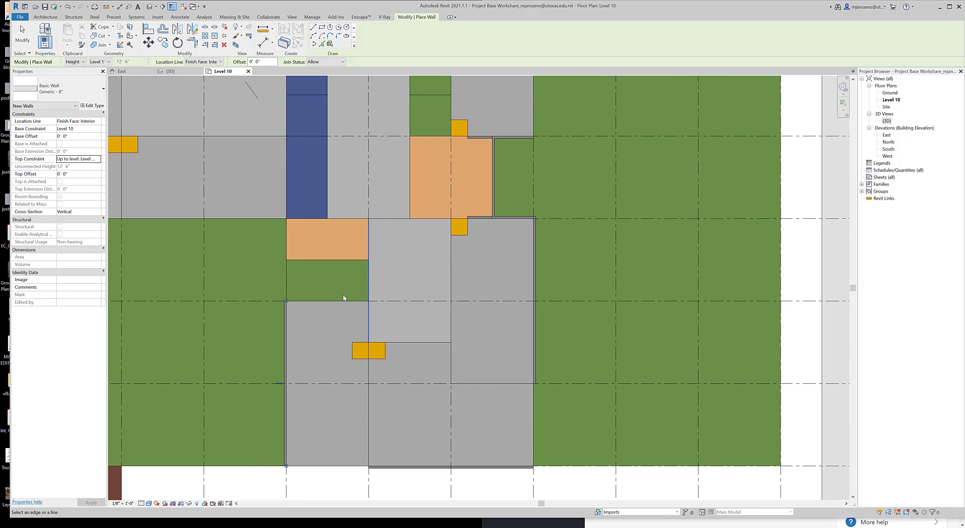
Place walls along the south, west and north outer edges of the western gray wing
{"action": "middle_click_drag", "start_coordinate": [321, 253], "coordinate": [418, 298]}
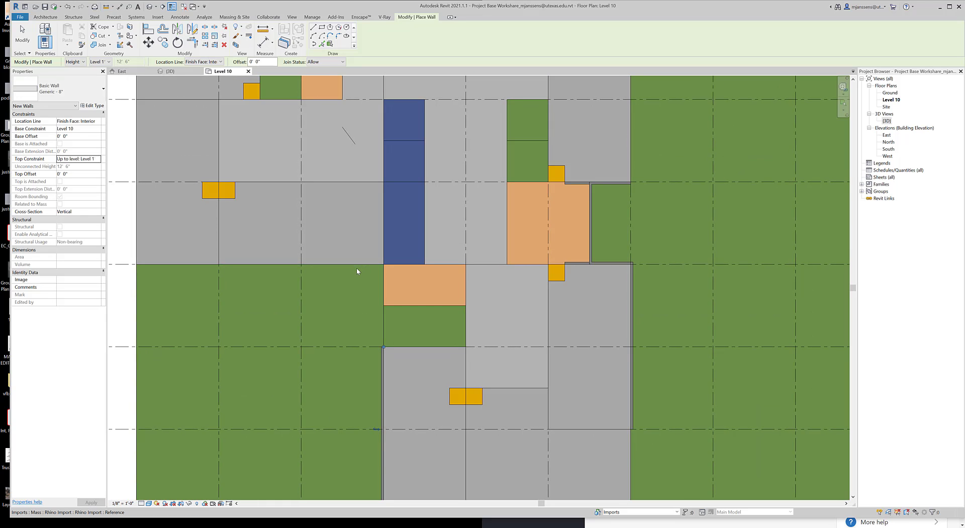
{"action": "left_click", "coordinate": [358, 267]}
{"action": "middle_click_drag", "start_coordinate": [252, 293], "coordinate": [507, 341]}
{"action": "left_click", "coordinate": [391, 302]}
{"action": "middle_click_drag", "start_coordinate": [423, 310], "coordinate": [428, 497]}
{"action": "left_click", "coordinate": [420, 272]}
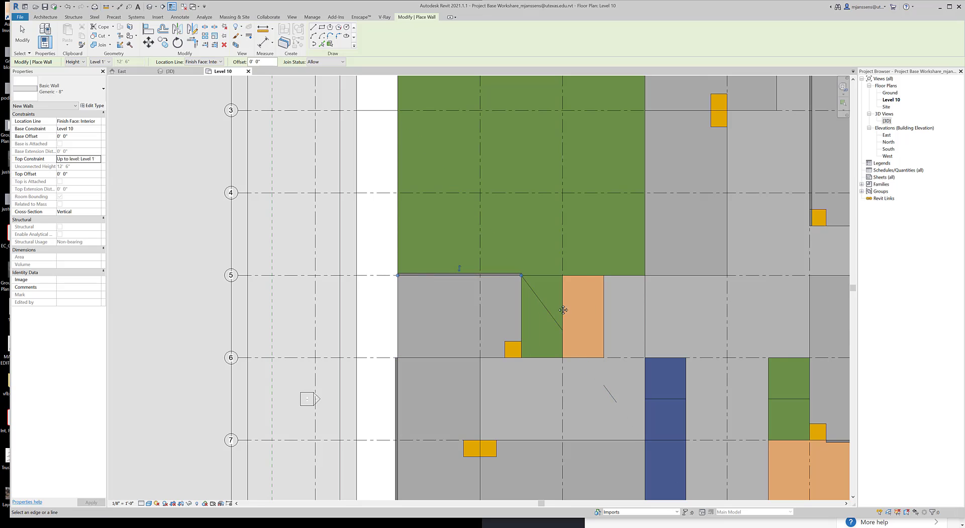
Place a wall along the east side of the large northwest green area, from grid 5 up to grid 3
{"action": "middle_click_drag", "start_coordinate": [563, 309], "coordinate": [444, 309]}
{"action": "scroll", "coordinate": [464, 304], "scroll_direction": "down", "scroll_amount": 2}
{"action": "scroll", "coordinate": [480, 291], "scroll_direction": "up", "scroll_amount": 1}
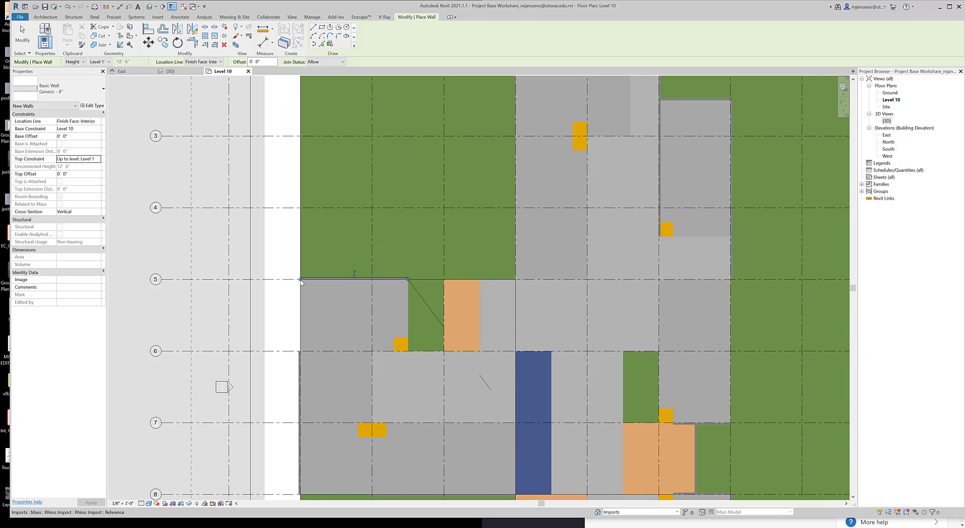
{"action": "scroll", "coordinate": [427, 283], "scroll_direction": "up", "scroll_amount": 1}
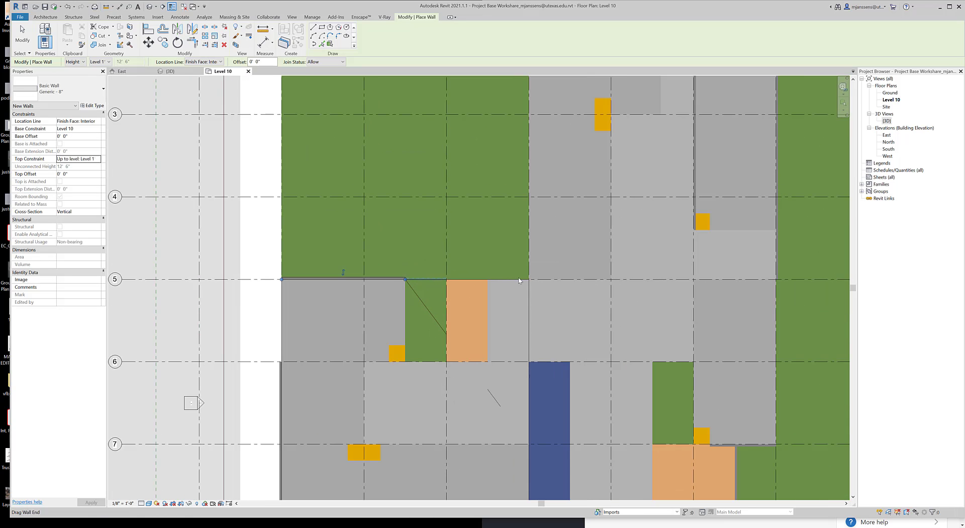
{"action": "middle_click_drag", "start_coordinate": [527, 196], "coordinate": [511, 268]}
{"action": "scroll", "coordinate": [495, 304], "scroll_direction": "down", "scroll_amount": 1}
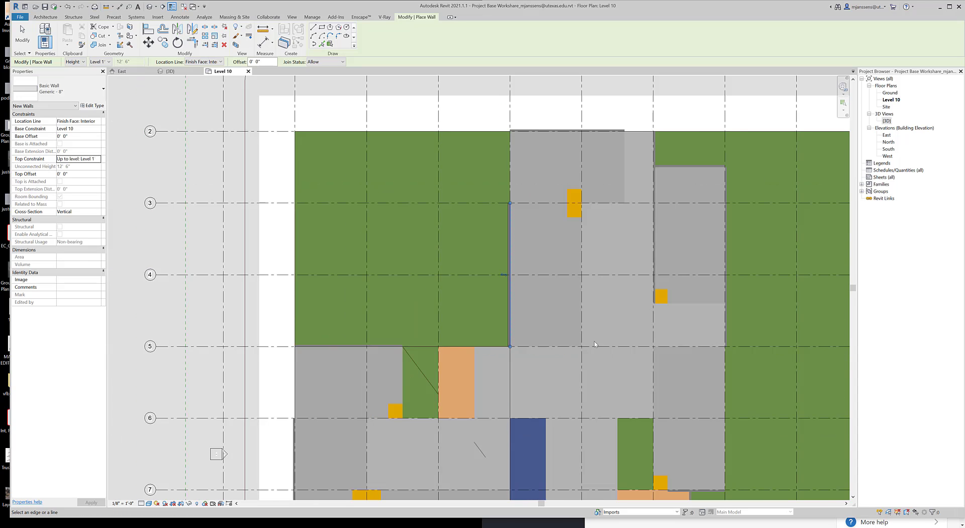
{"action": "middle_click_drag", "start_coordinate": [619, 355], "coordinate": [462, 336]}
{"action": "middle_click_drag", "start_coordinate": [504, 364], "coordinate": [501, 308]}
{"action": "key", "text": "Escape"}
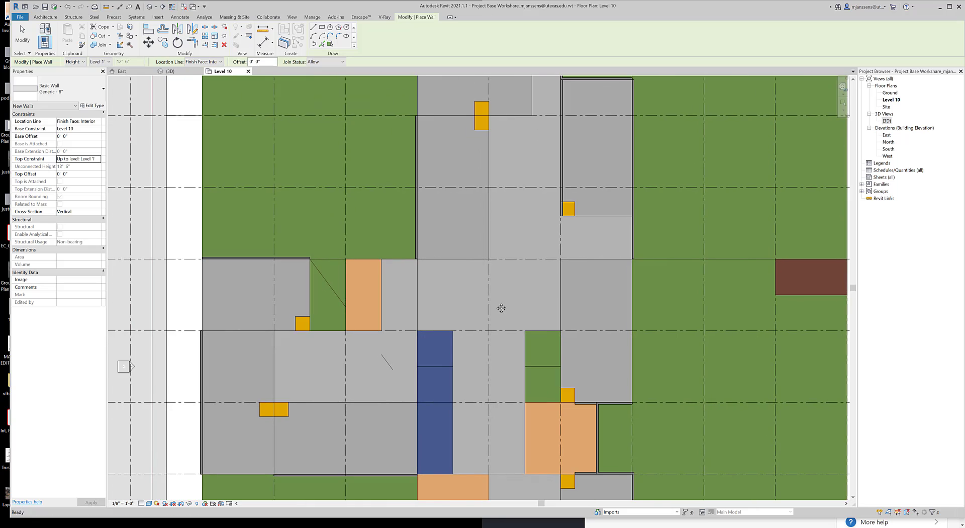
In the Level 10 visibility/graphics overrides, set the Walls category's cut foreground pattern to Solid fill
{"action": "left_click", "coordinate": [292, 17]}
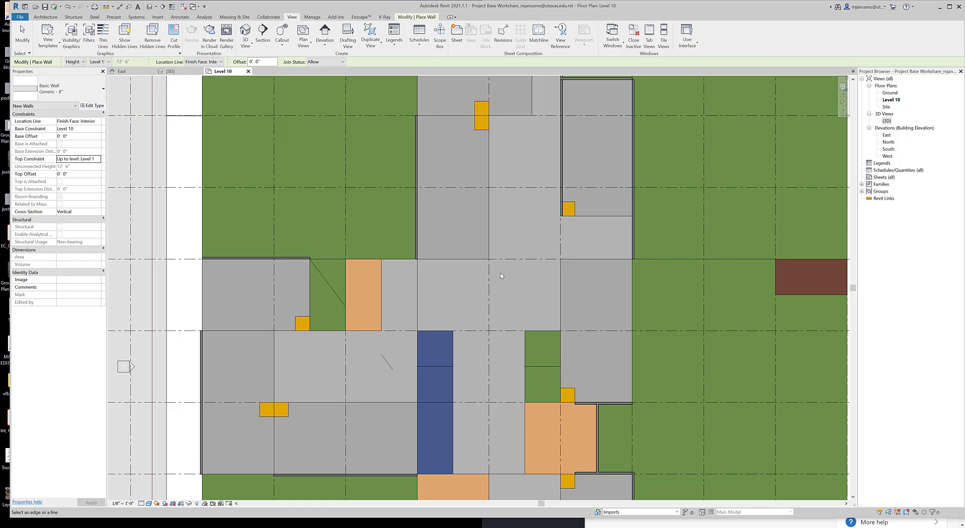
{"action": "scroll", "coordinate": [416, 284], "scroll_direction": "up", "scroll_amount": 1}
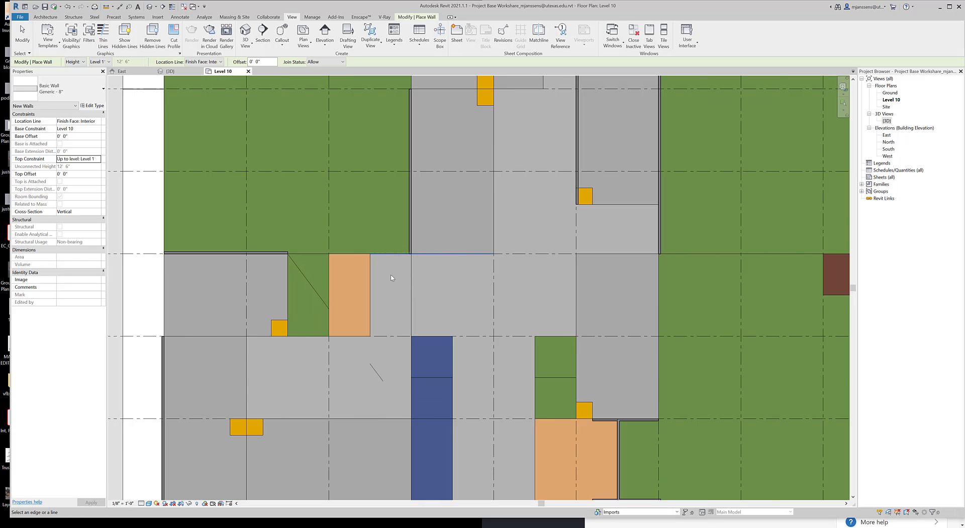
{"action": "scroll", "coordinate": [396, 249], "scroll_direction": "down", "scroll_amount": 1}
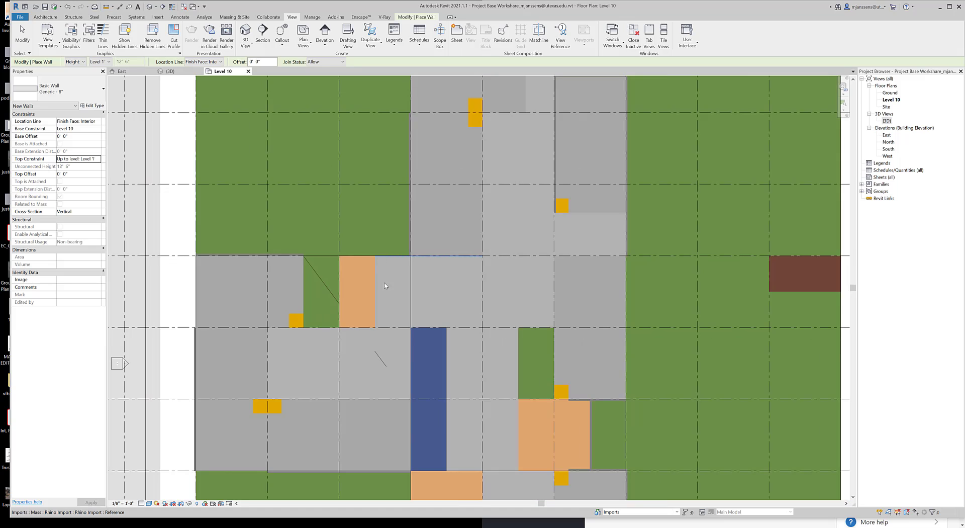
{"action": "middle_click_drag", "start_coordinate": [423, 335], "coordinate": [448, 302]}
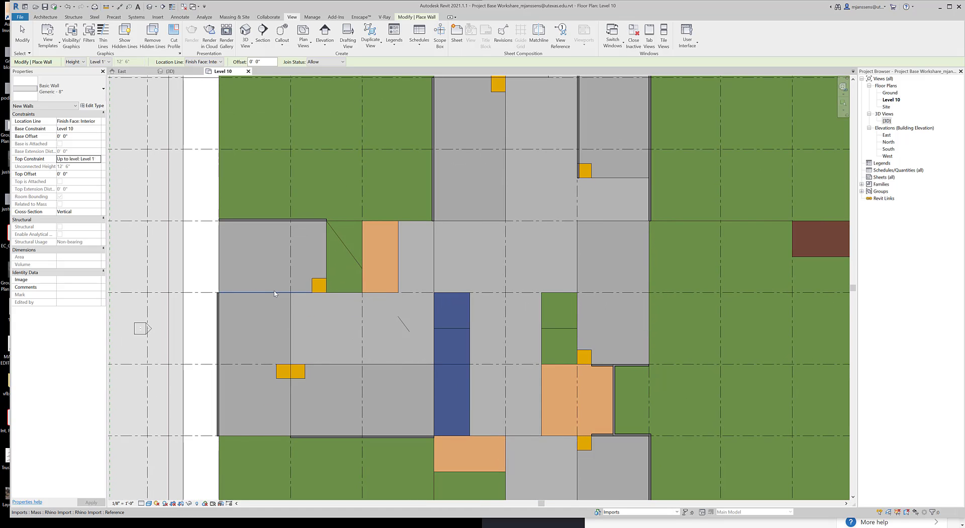
{"action": "key", "text": "v"}
{"action": "key", "text": "g"}
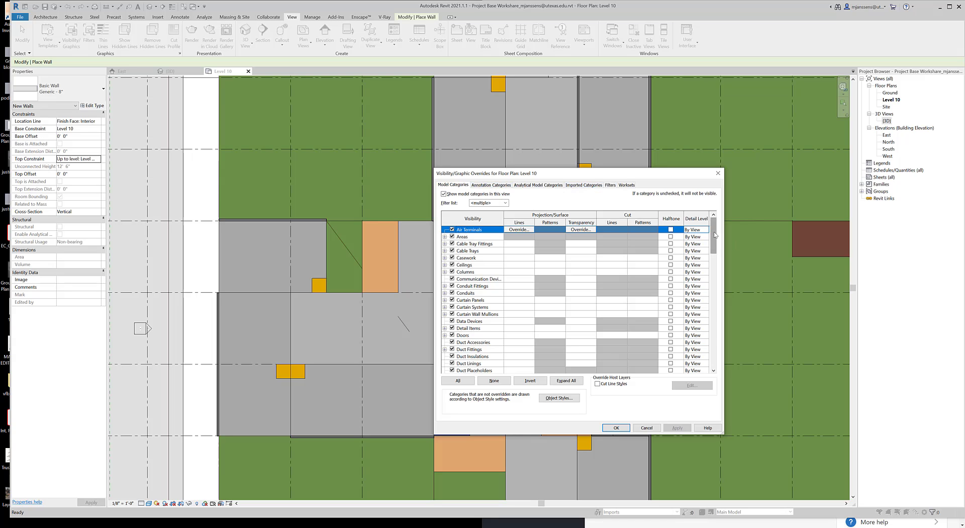
{"action": "left_click_drag", "start_coordinate": [713, 232], "coordinate": [668, 379]}
{"action": "key", "text": "w"}
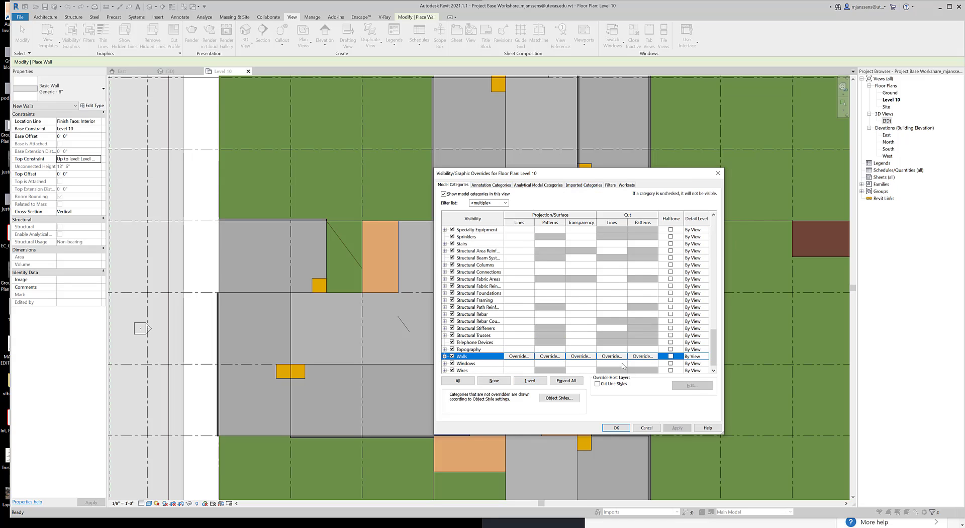
{"action": "left_click", "coordinate": [550, 356]}
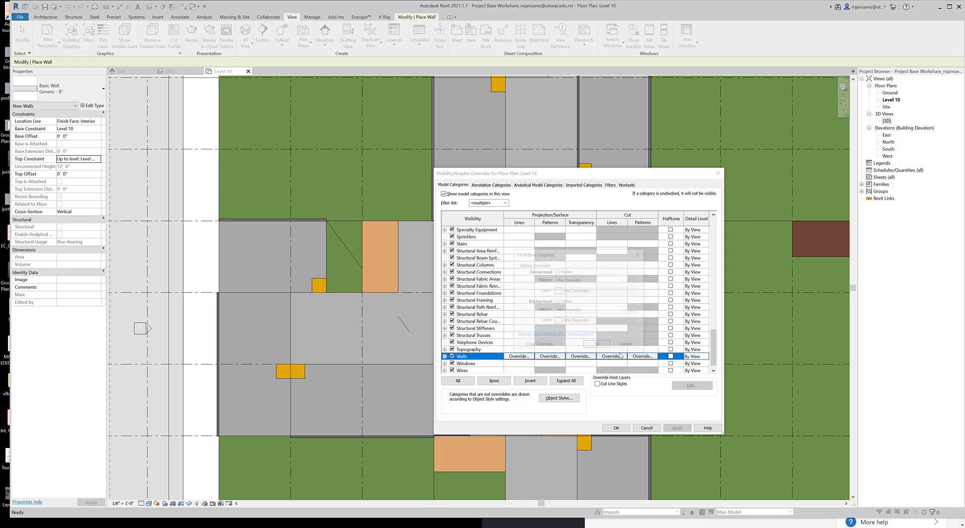
{"action": "left_click", "coordinate": [602, 280]}
{"action": "left_click", "coordinate": [578, 294]}
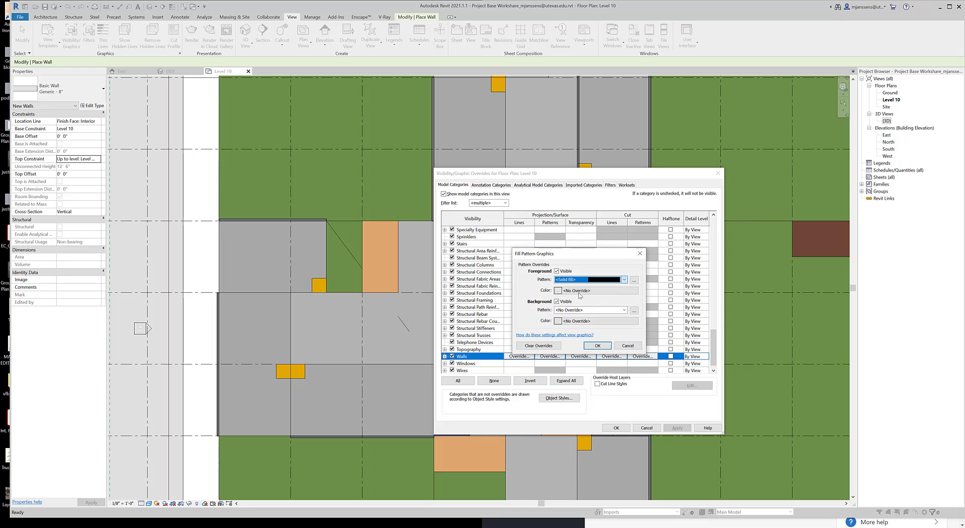
Color the walls' solid foreground fill red and apply the overrides to the floor plan
{"action": "left_click", "coordinate": [596, 290]}
{"action": "left_click", "coordinate": [499, 292]}
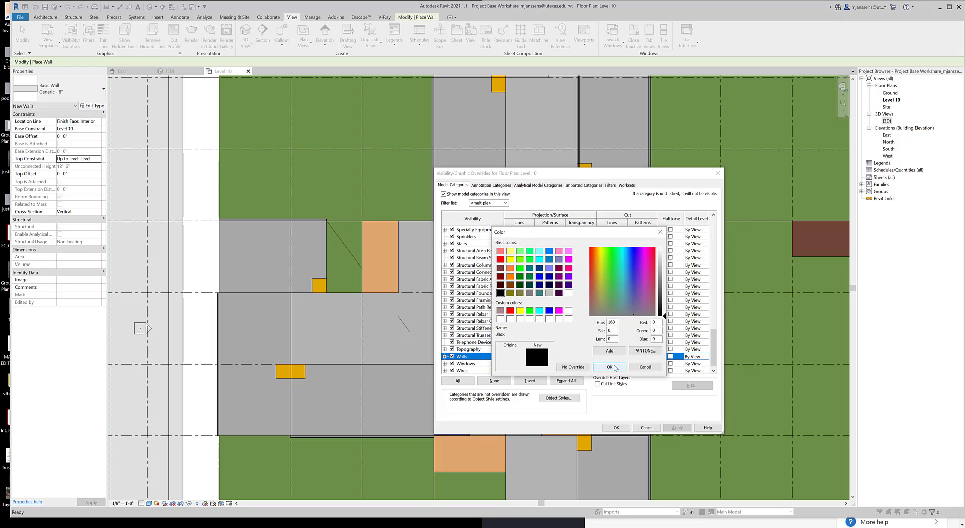
{"action": "left_click", "coordinate": [500, 259]}
{"action": "left_click", "coordinate": [608, 366]}
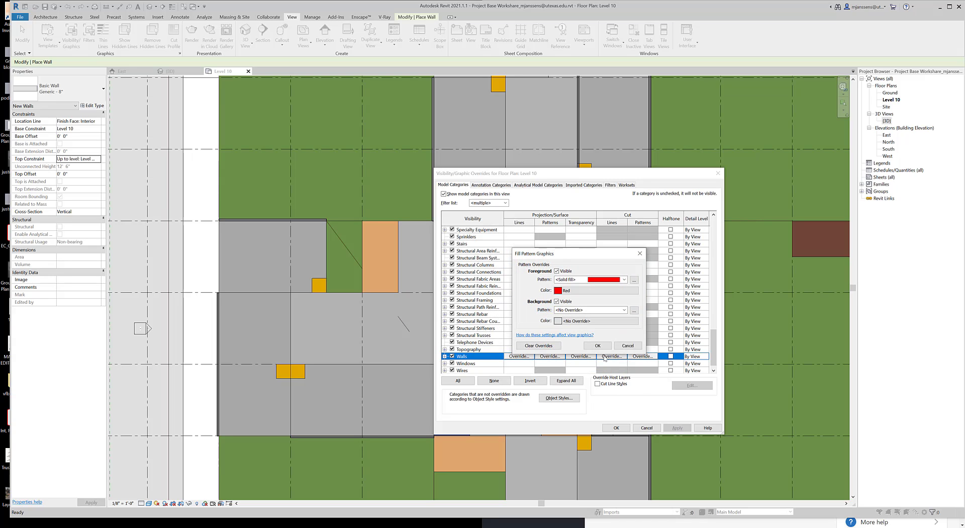
{"action": "left_click", "coordinate": [597, 345]}
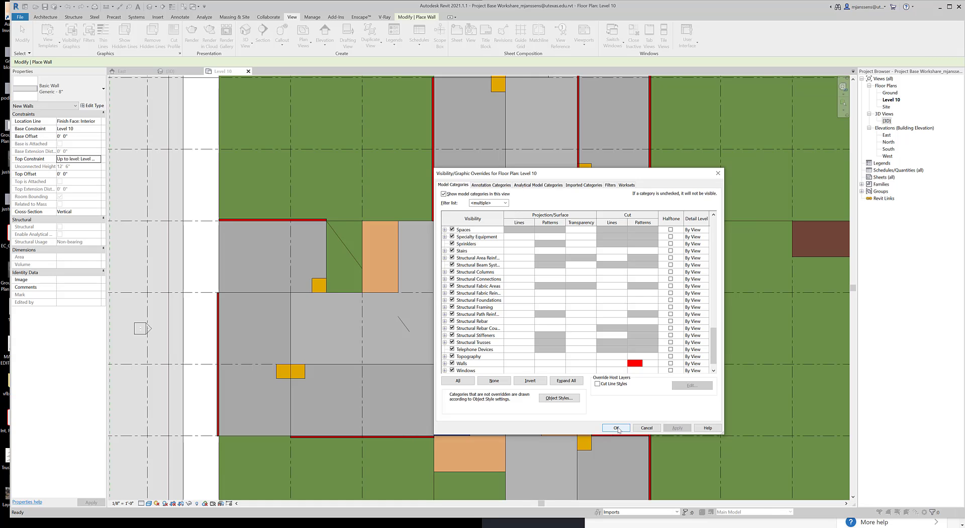
{"action": "left_click", "coordinate": [617, 428]}
Shorten the wall running south from grid 2 beside the northeast green notch so it ends at the notch's horizontal wall
{"action": "scroll", "coordinate": [473, 402], "scroll_direction": "down", "scroll_amount": 1}
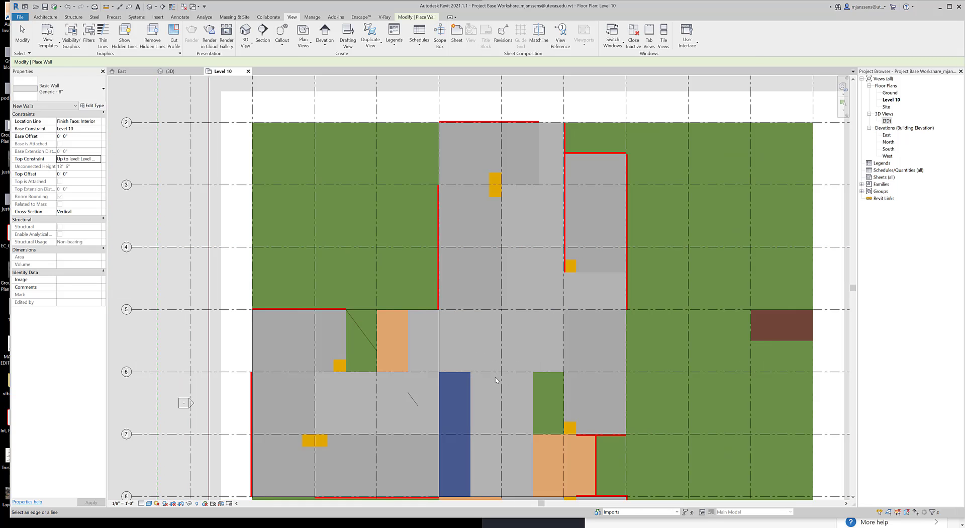
{"action": "scroll", "coordinate": [496, 380], "scroll_direction": "down", "scroll_amount": 1}
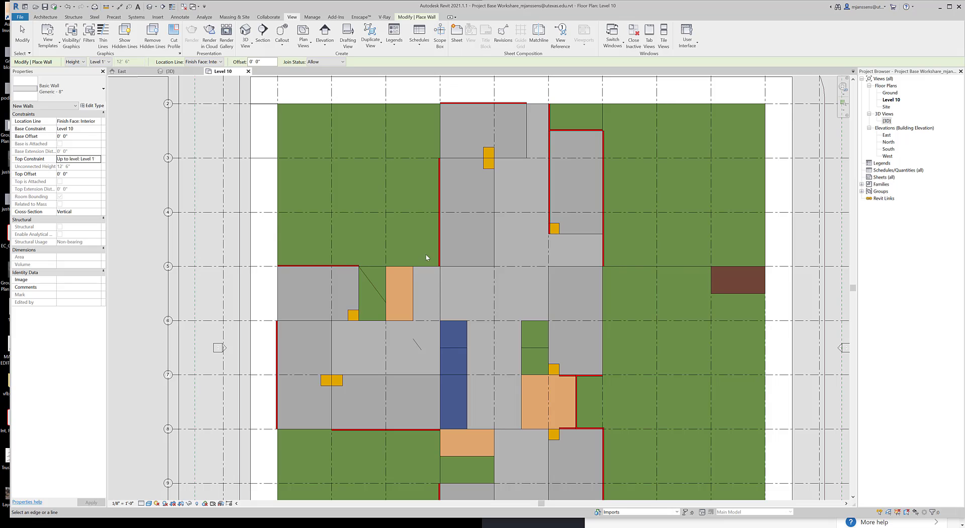
{"action": "scroll", "coordinate": [426, 257], "scroll_direction": "up", "scroll_amount": 1}
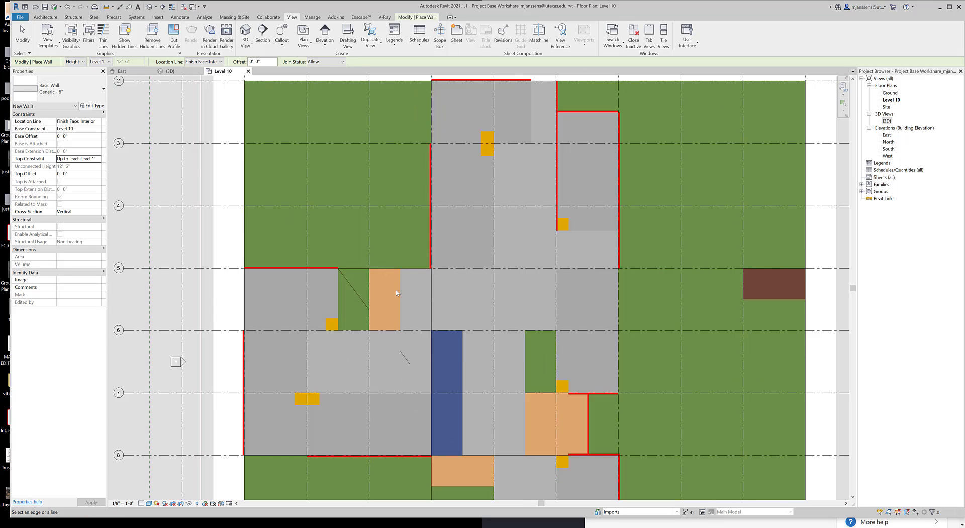
{"action": "scroll", "coordinate": [410, 304], "scroll_direction": "down", "scroll_amount": 1}
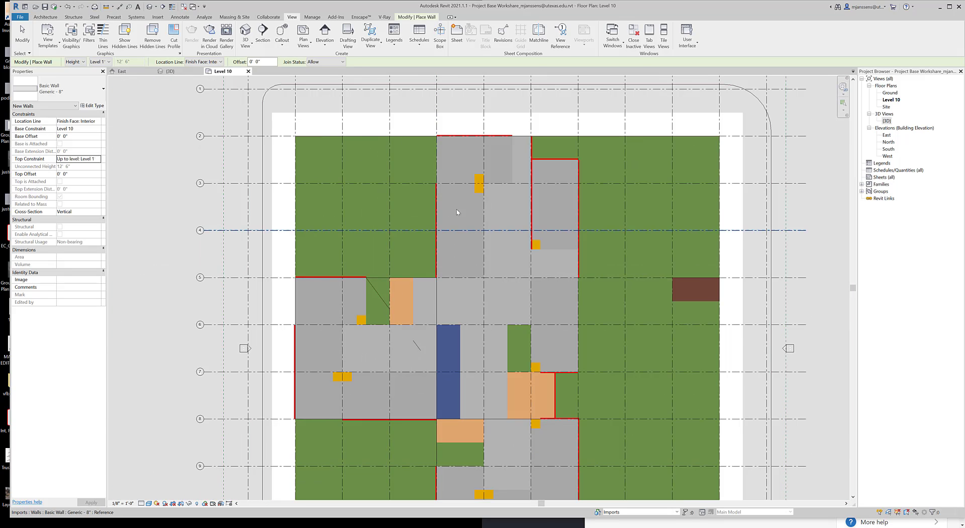
{"action": "left_click", "coordinate": [19, 36]}
{"action": "scroll", "coordinate": [538, 178], "scroll_direction": "up", "scroll_amount": 1}
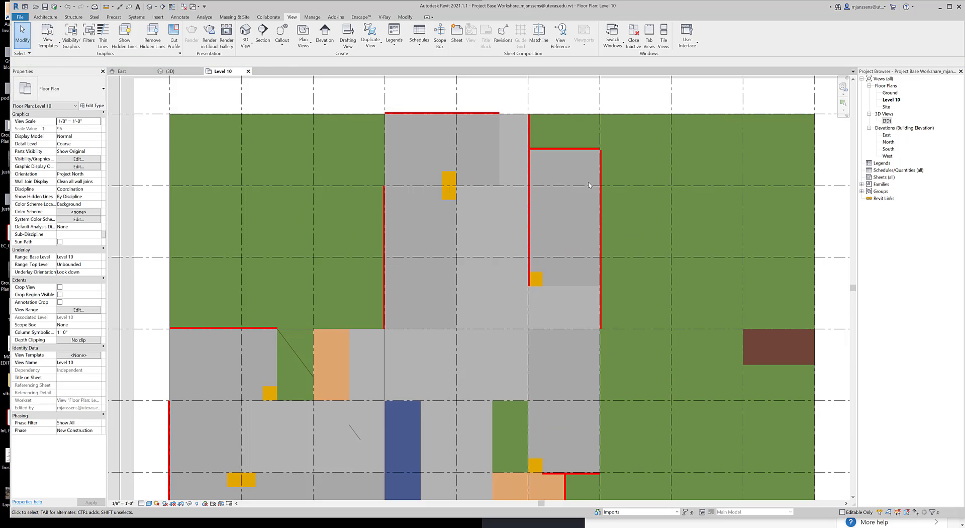
{"action": "left_click", "coordinate": [532, 281]}
{"action": "left_click_drag", "start_coordinate": [528, 286], "coordinate": [529, 148]}
{"action": "scroll", "coordinate": [536, 150], "scroll_direction": "up", "scroll_amount": 3}
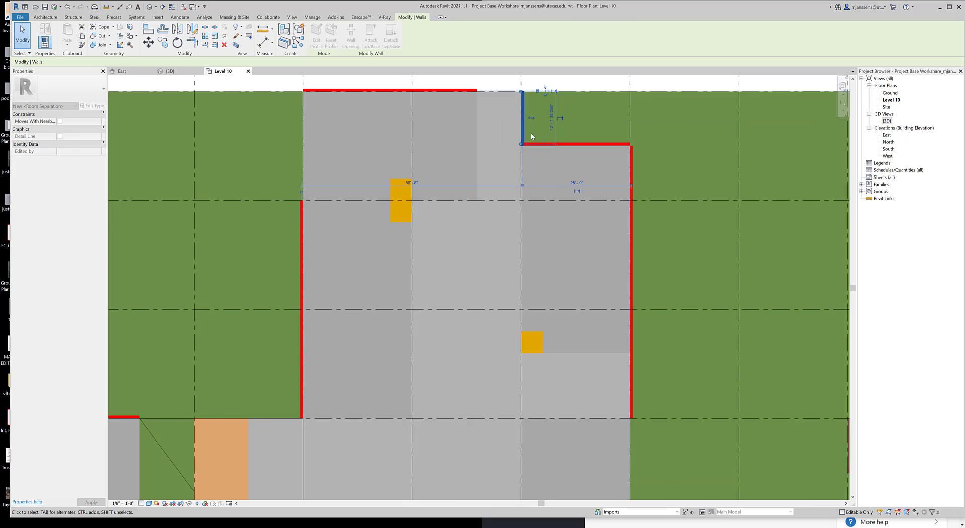
{"action": "key", "text": "Escape"}
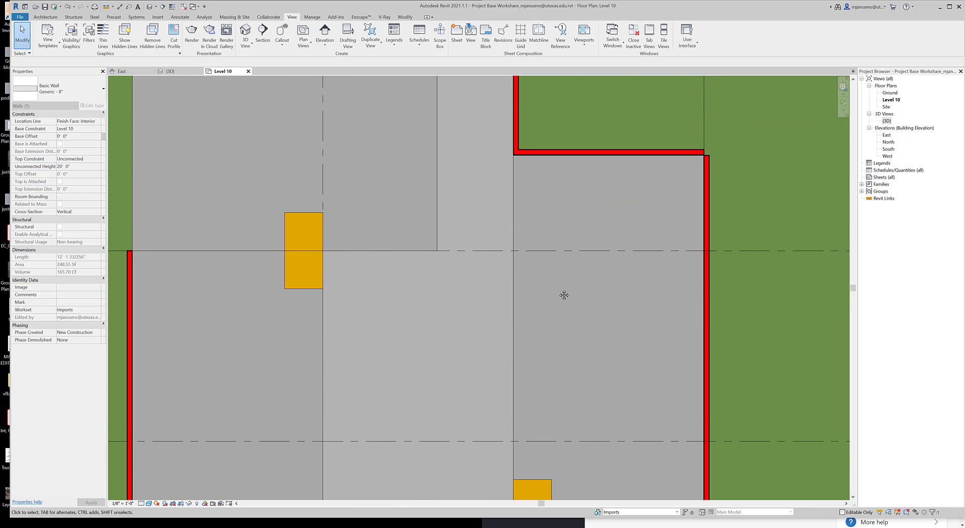
Use Align to extend the east wall from grid 5 to grid 7 and trim both horizontal walls of the grid 7–8 notch to its vertical wall
{"action": "scroll", "coordinate": [557, 296], "scroll_direction": "down", "scroll_amount": 3}
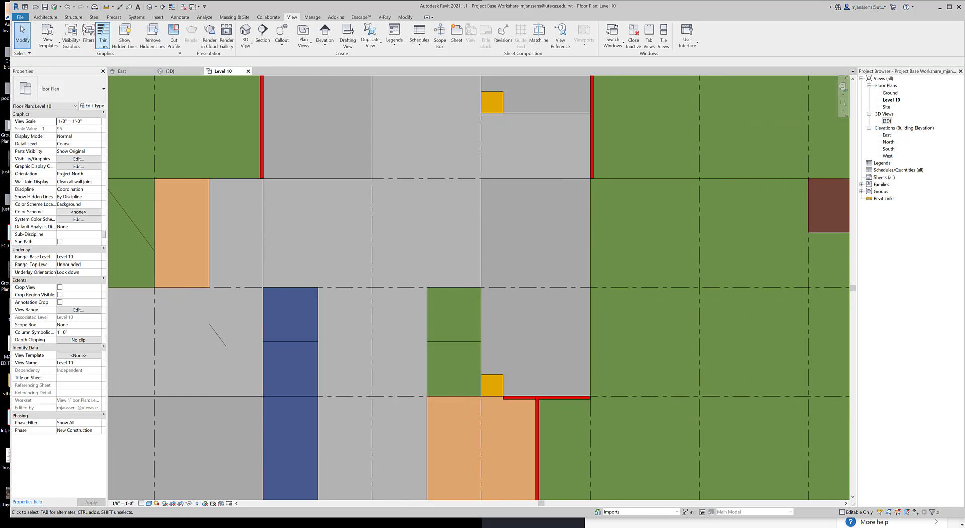
{"action": "key", "text": "l"}
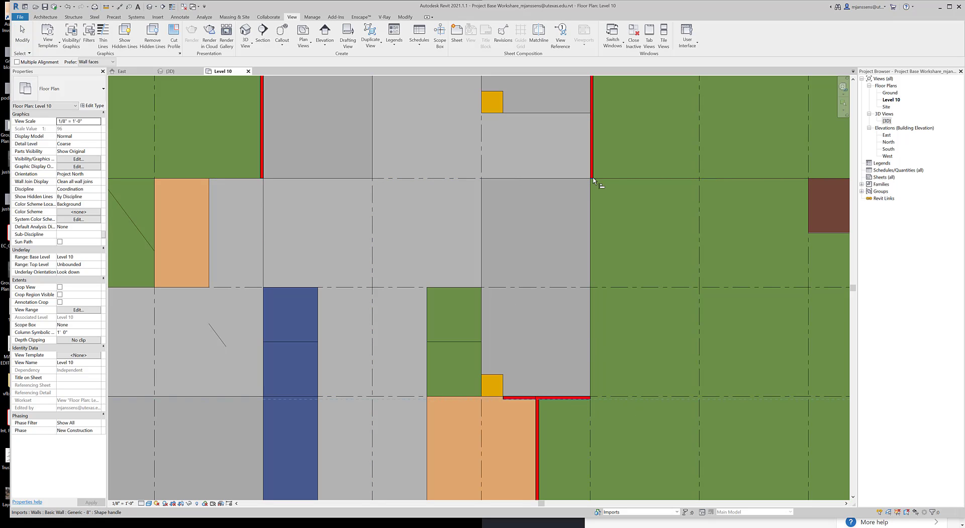
{"action": "middle_click_drag", "start_coordinate": [588, 500], "coordinate": [585, 323]}
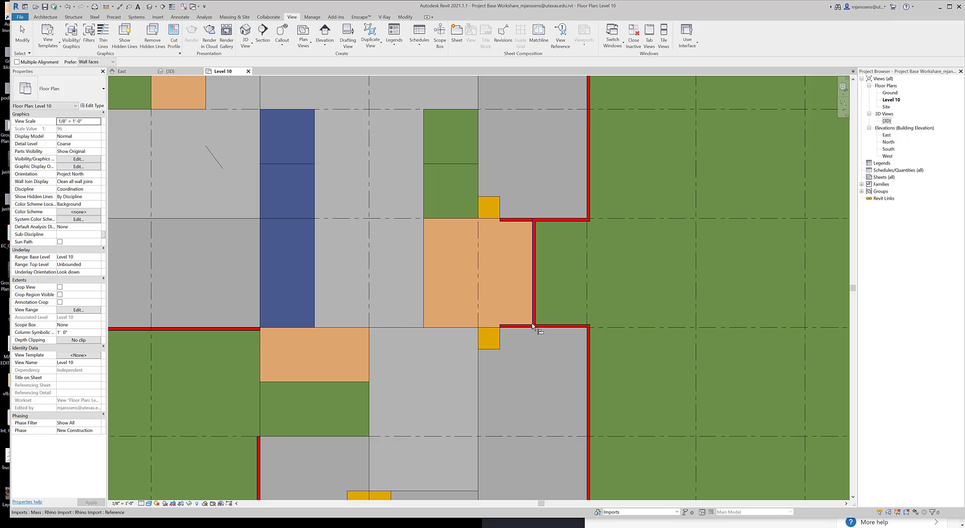
{"action": "left_click", "coordinate": [501, 327]}
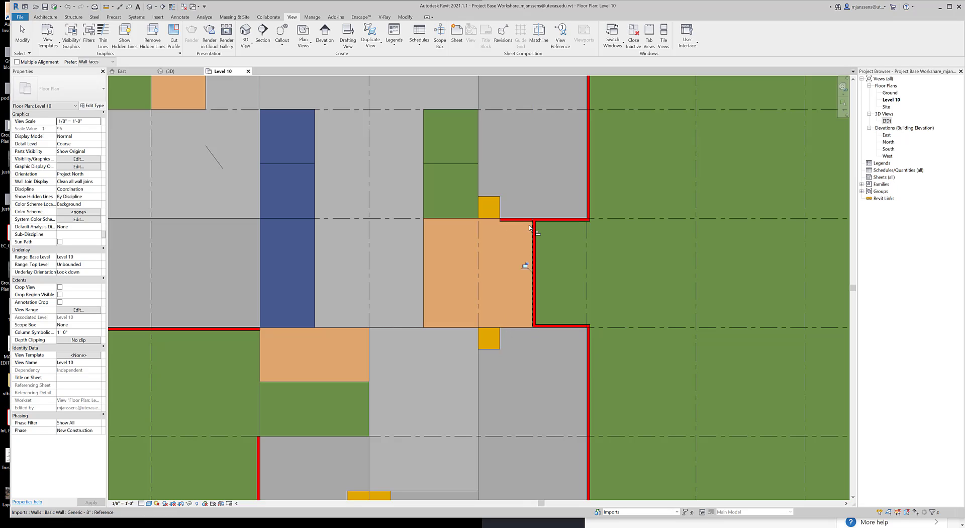
{"action": "left_click", "coordinate": [529, 228]}
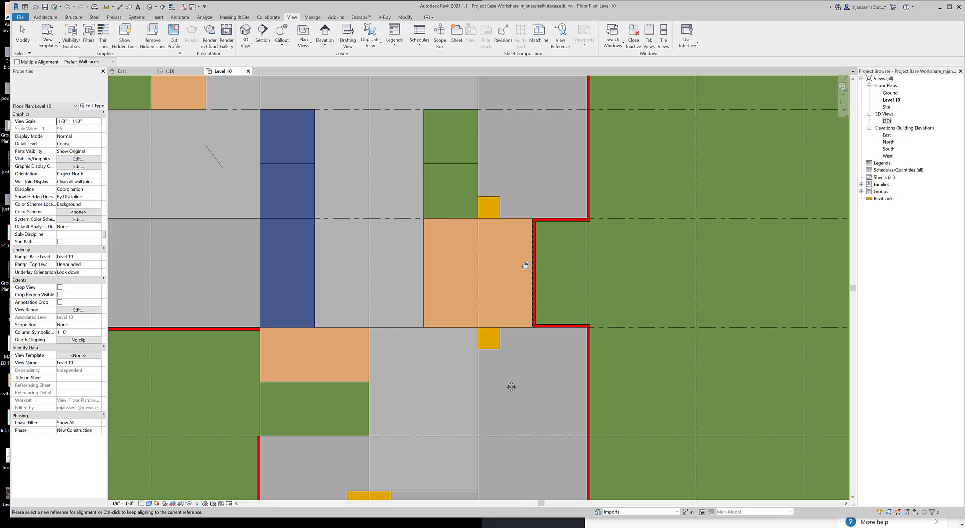
Align the southern wing's east wall end to the outer face of the south wall, and the south wall's west end to the west wall
{"action": "middle_click_drag", "start_coordinate": [510, 385], "coordinate": [508, 243]}
{"action": "scroll", "coordinate": [552, 379], "scroll_direction": "down", "scroll_amount": 1}
{"action": "middle_click_drag", "start_coordinate": [571, 370], "coordinate": [579, 230]}
{"action": "left_click", "coordinate": [585, 363]}
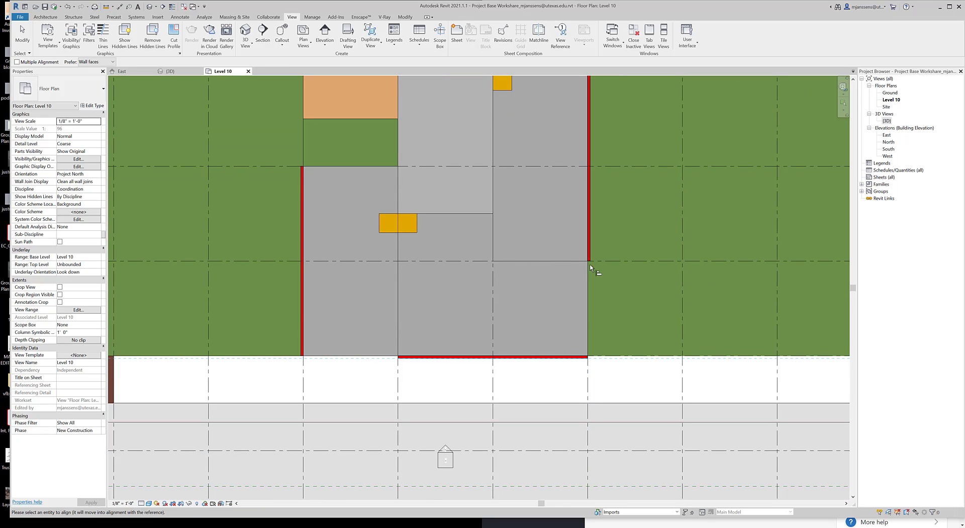
{"action": "left_click", "coordinate": [591, 263]}
{"action": "left_click", "coordinate": [303, 358]}
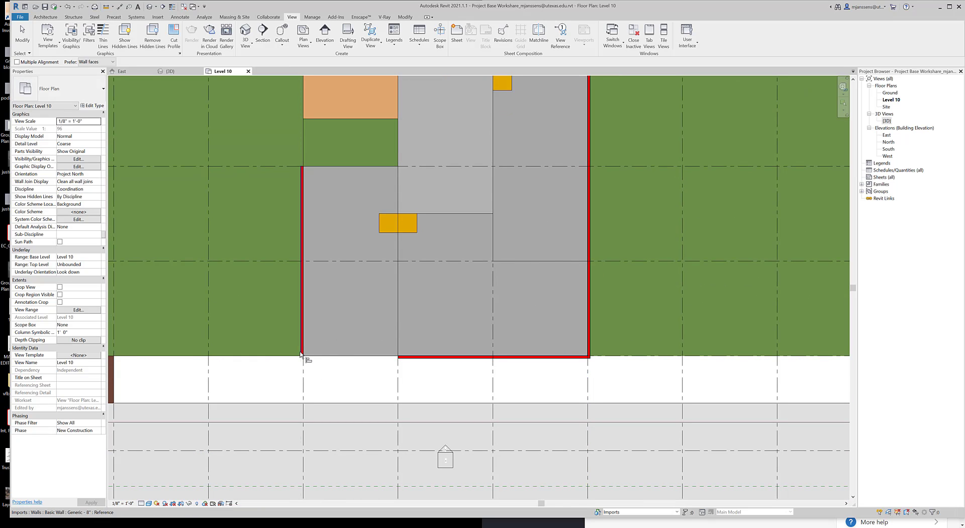
{"action": "left_click", "coordinate": [398, 357]}
Align the southern wing's west wall end to the wall on grid 8, and extend that grid 8 wall west to the western wing's outer wall
{"action": "middle_click_drag", "start_coordinate": [384, 166], "coordinate": [397, 325]}
{"action": "scroll", "coordinate": [397, 326], "scroll_direction": "up", "scroll_amount": 1}
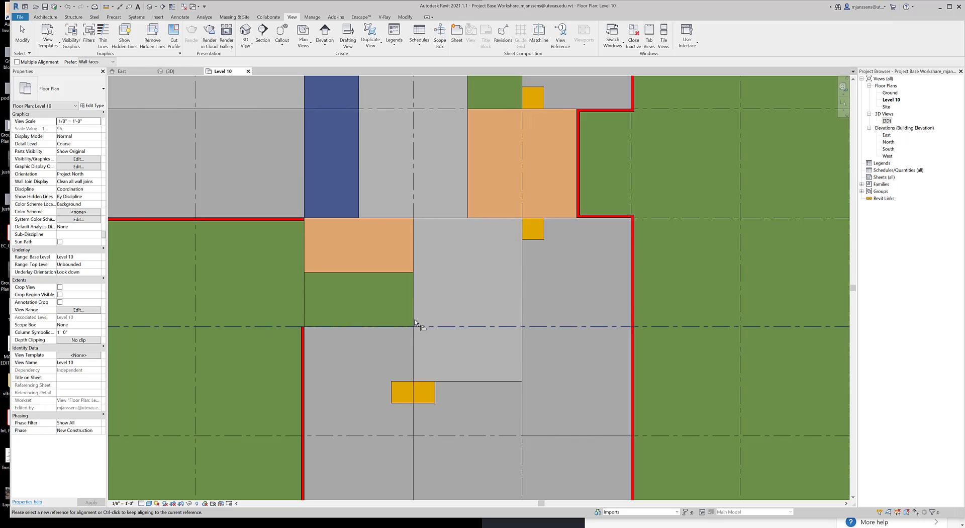
{"action": "middle_click_drag", "start_coordinate": [329, 241], "coordinate": [394, 280]}
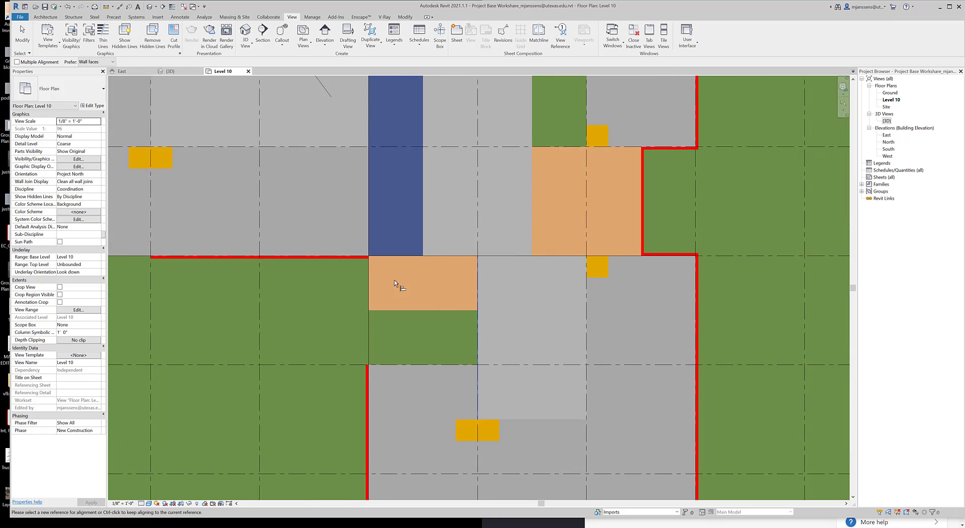
{"action": "left_click", "coordinate": [369, 365]}
{"action": "middle_click_drag", "start_coordinate": [409, 354], "coordinate": [741, 426]}
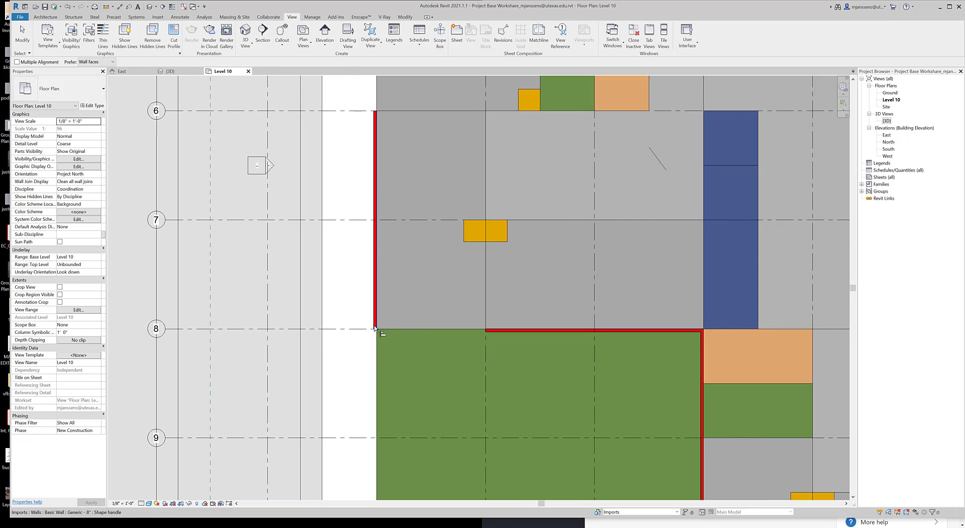
{"action": "left_click", "coordinate": [373, 327]}
{"action": "left_click", "coordinate": [486, 331]}
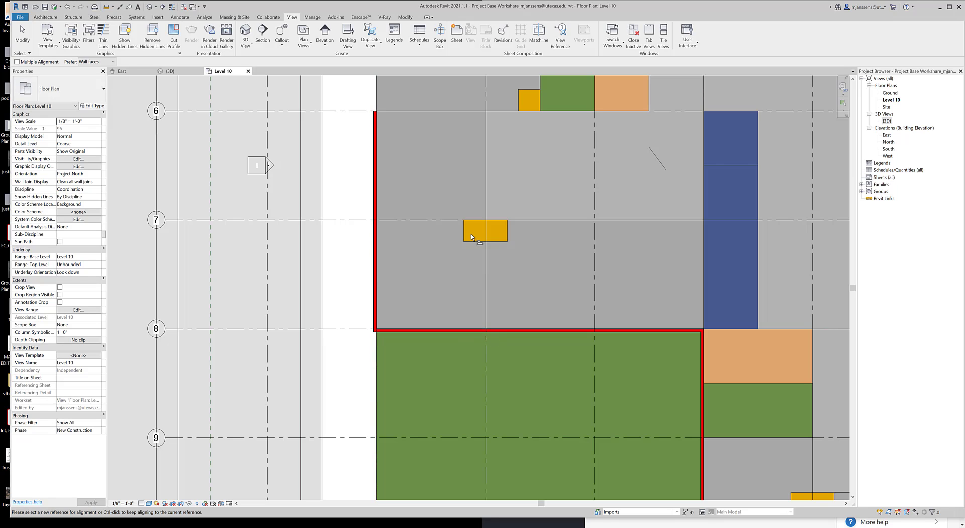
Align the western wing's west wall end to the grid 5 wall, and extend the grid 5 wall east to the northern wing's west wall
{"action": "middle_click_drag", "start_coordinate": [472, 234], "coordinate": [449, 425]}
{"action": "left_click", "coordinate": [366, 191]}
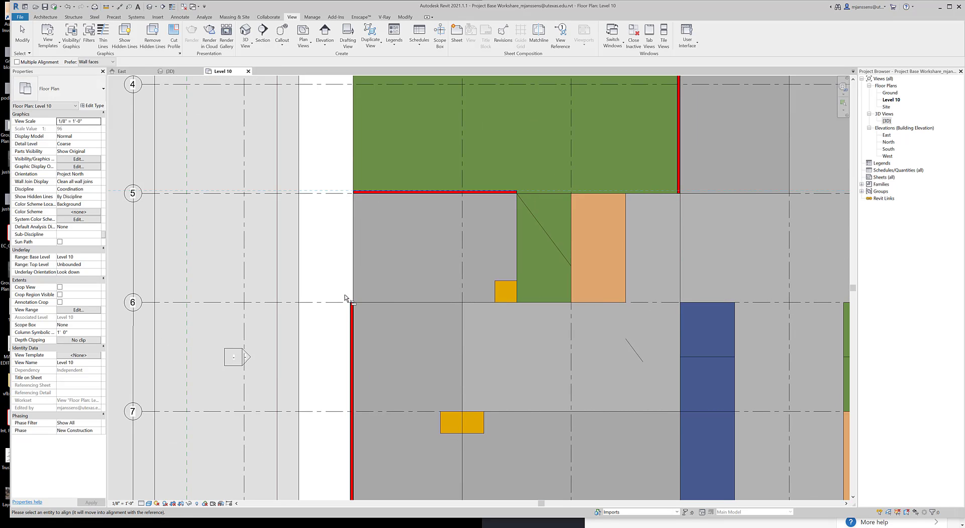
{"action": "left_click", "coordinate": [351, 304]}
{"action": "middle_click_drag", "start_coordinate": [677, 193], "coordinate": [499, 290]}
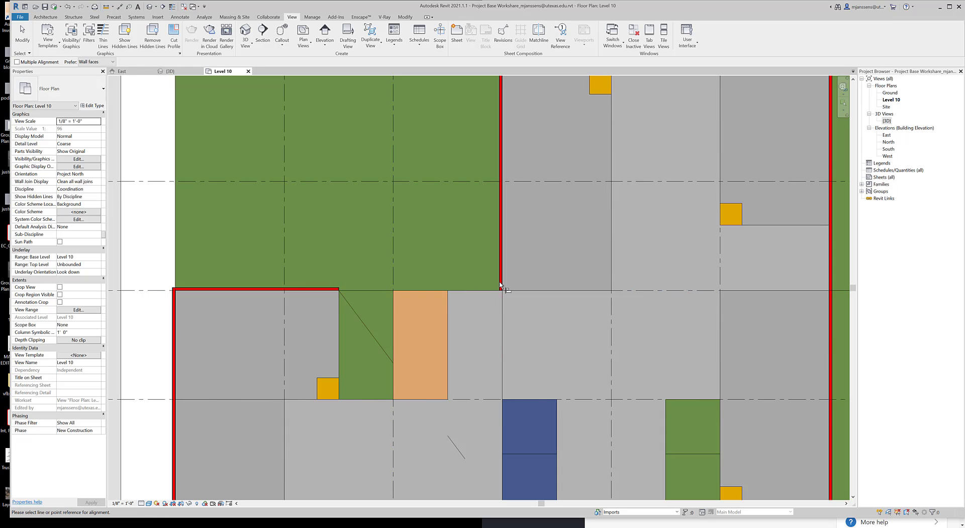
{"action": "scroll", "coordinate": [472, 327], "scroll_direction": "down", "scroll_amount": 4}
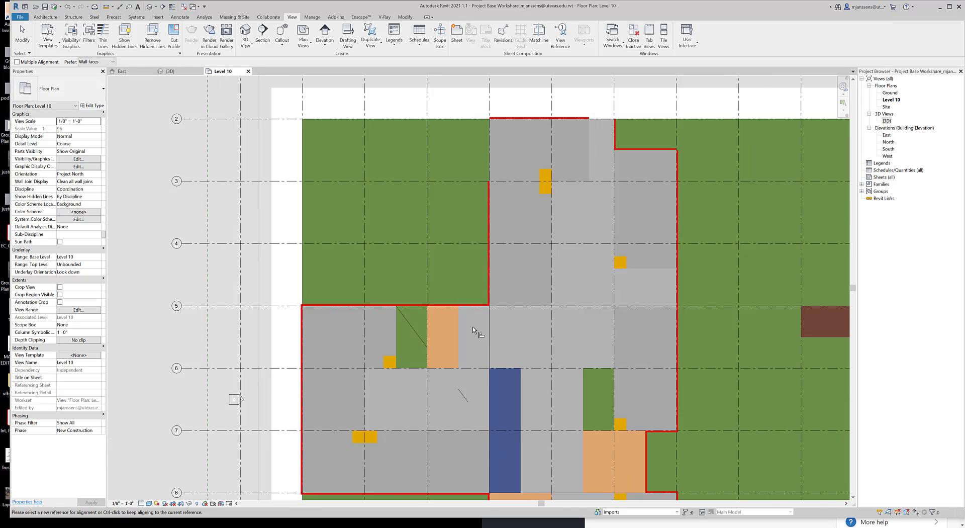
Align the northern wing's west wall end to the grid 2 wall, and extend the grid 2 wall east to the notch's vertical wall
{"action": "scroll", "coordinate": [493, 168], "scroll_direction": "up", "scroll_amount": 4}
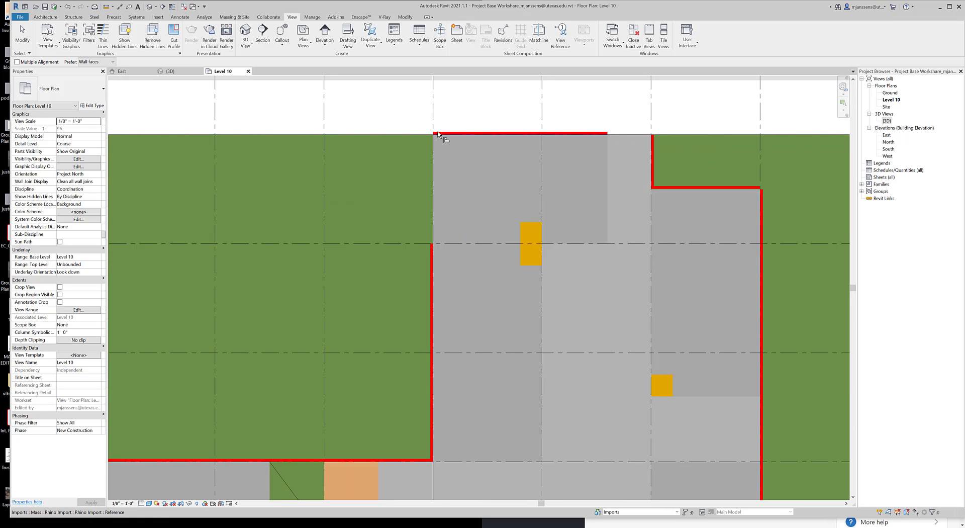
{"action": "left_click", "coordinate": [655, 140]}
{"action": "left_click", "coordinate": [608, 135]}
{"action": "scroll", "coordinate": [593, 226], "scroll_direction": "down", "scroll_amount": 3}
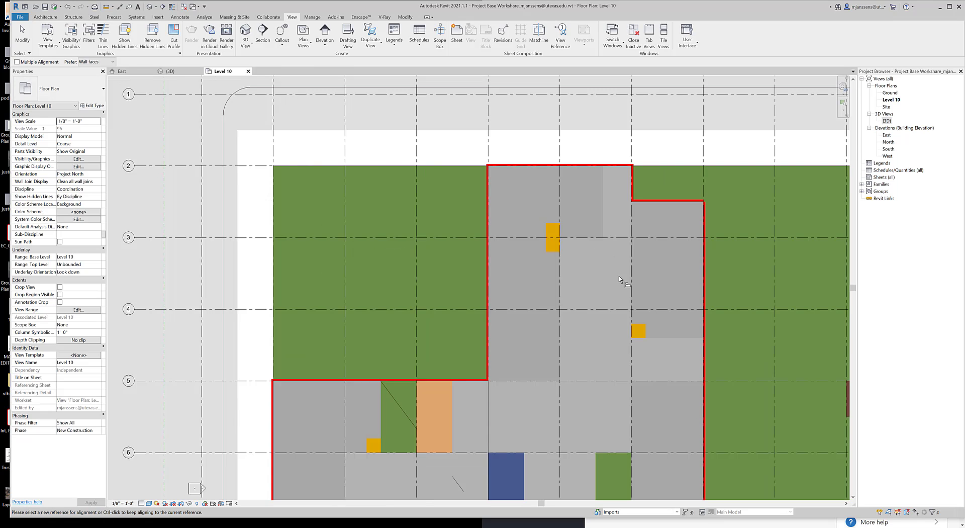
{"action": "scroll", "coordinate": [698, 207], "scroll_direction": "down", "scroll_amount": 1}
{"action": "scroll", "coordinate": [698, 207], "scroll_direction": "up", "scroll_amount": 4}
{"action": "key", "text": "Escape"}
{"action": "key", "text": "Escape"}
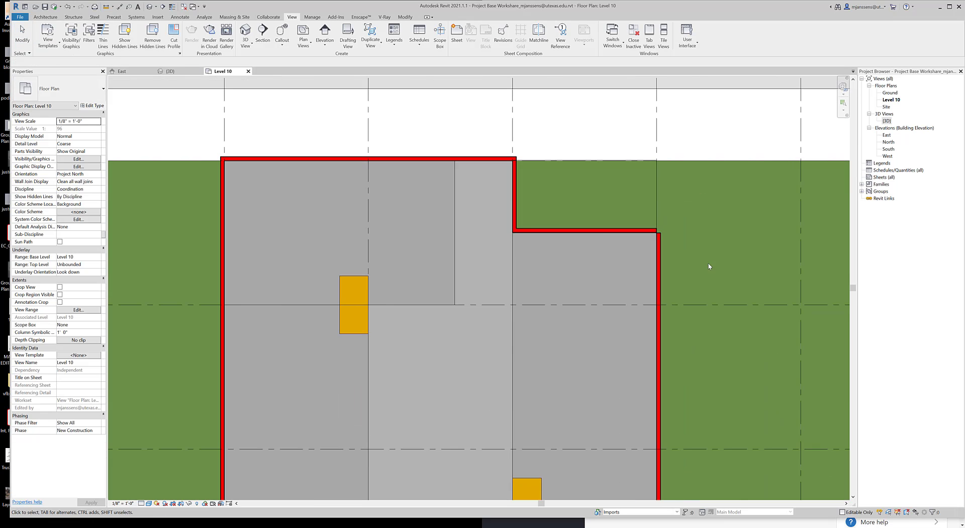
Align the northeast notch's horizontal wall with the massing edge on grid 2
{"action": "scroll", "coordinate": [708, 266], "scroll_direction": "up", "scroll_amount": 2}
{"action": "left_click", "coordinate": [473, 208]}
{"action": "scroll", "coordinate": [472, 184], "scroll_direction": "up", "scroll_amount": 1}
{"action": "scroll", "coordinate": [486, 231], "scroll_direction": "down", "scroll_amount": 2}
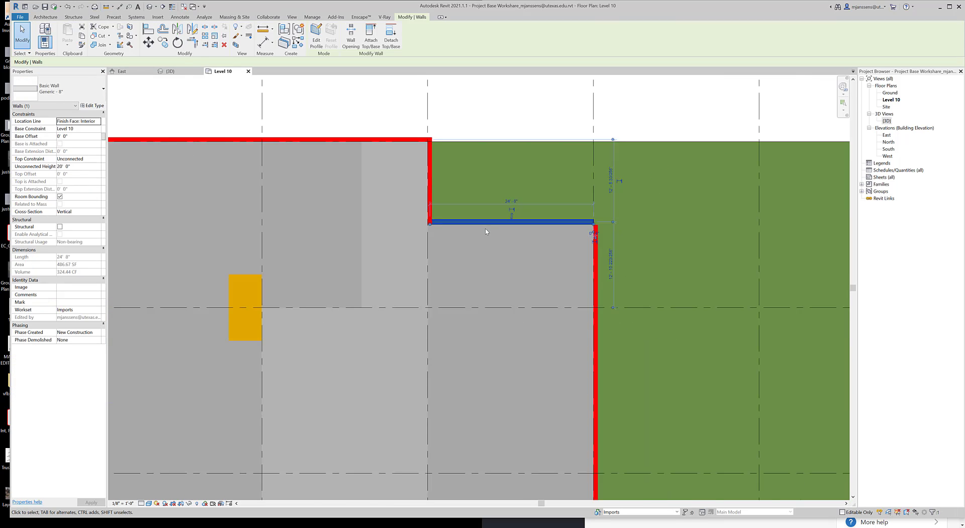
{"action": "scroll", "coordinate": [485, 231], "scroll_direction": "down", "scroll_amount": 2}
{"action": "scroll", "coordinate": [549, 175], "scroll_direction": "up", "scroll_amount": 2}
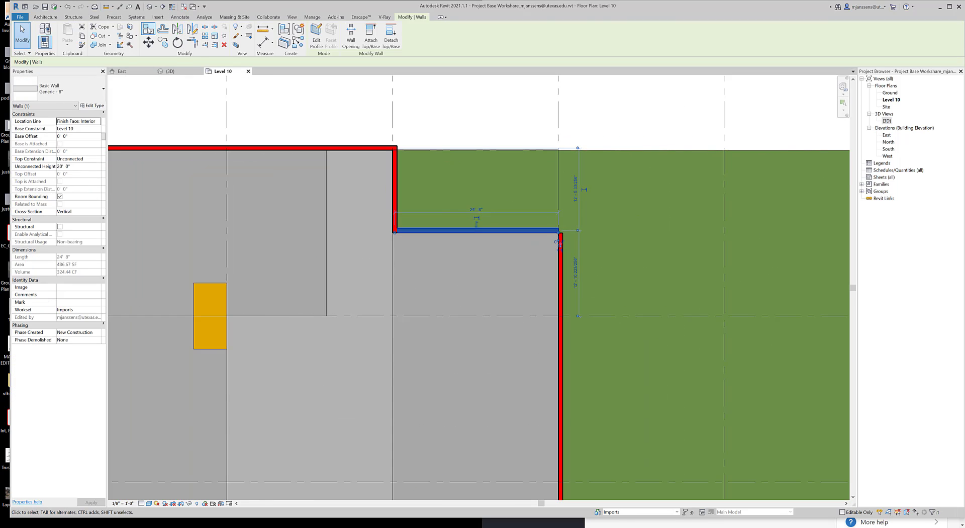
{"action": "left_click", "coordinate": [149, 30]}
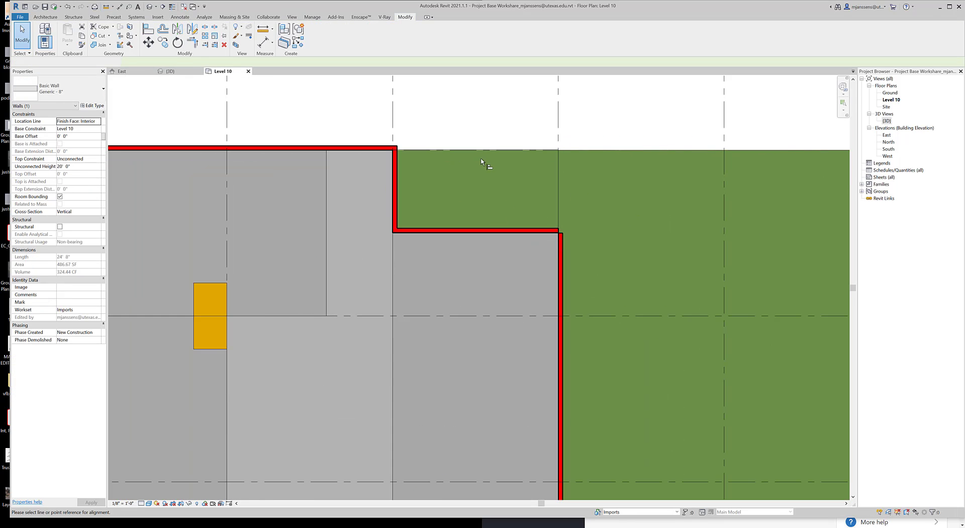
{"action": "left_click", "coordinate": [471, 230]}
{"action": "key", "text": "Escape"}
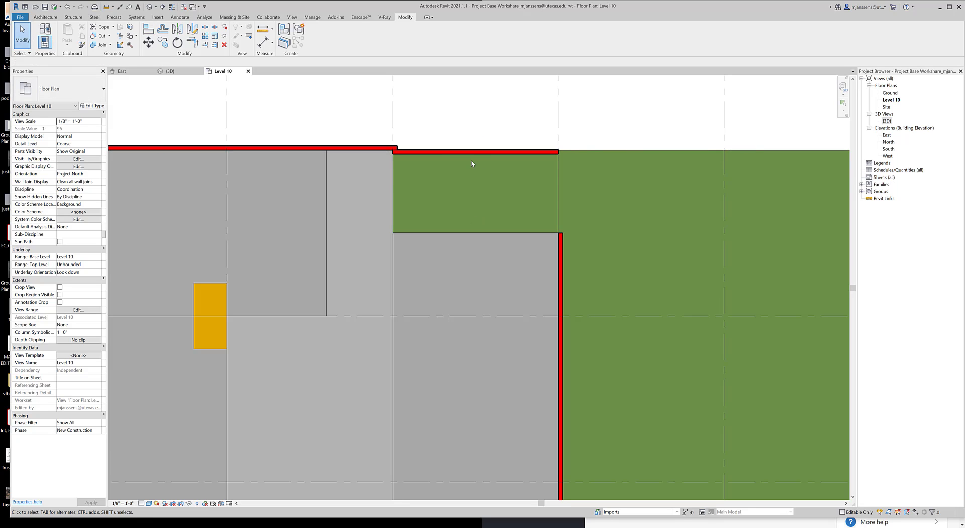
Delete the notch's horizontal wall and extend the northern wing's east wall north to the line of the grid 2 wall
{"action": "left_click", "coordinate": [472, 152]}
{"action": "key", "text": "Delete"}
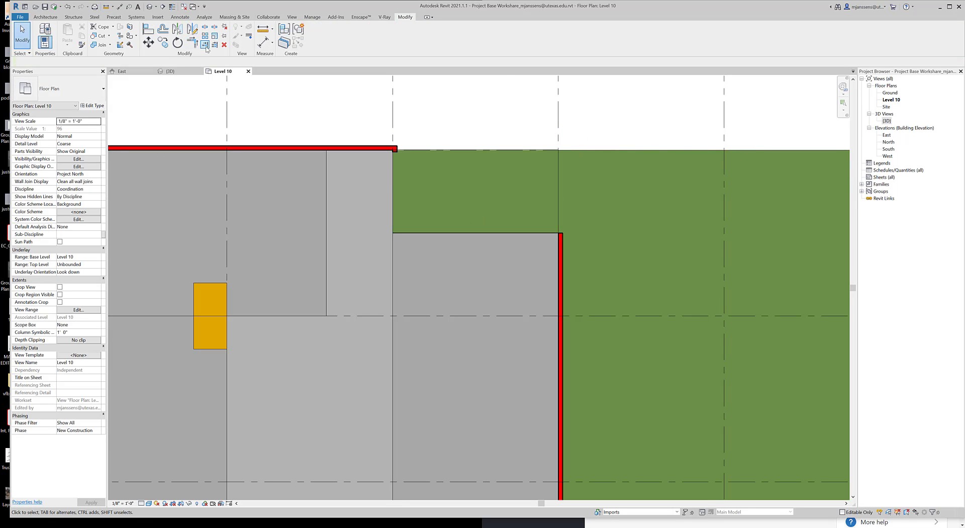
{"action": "left_click", "coordinate": [205, 45]}
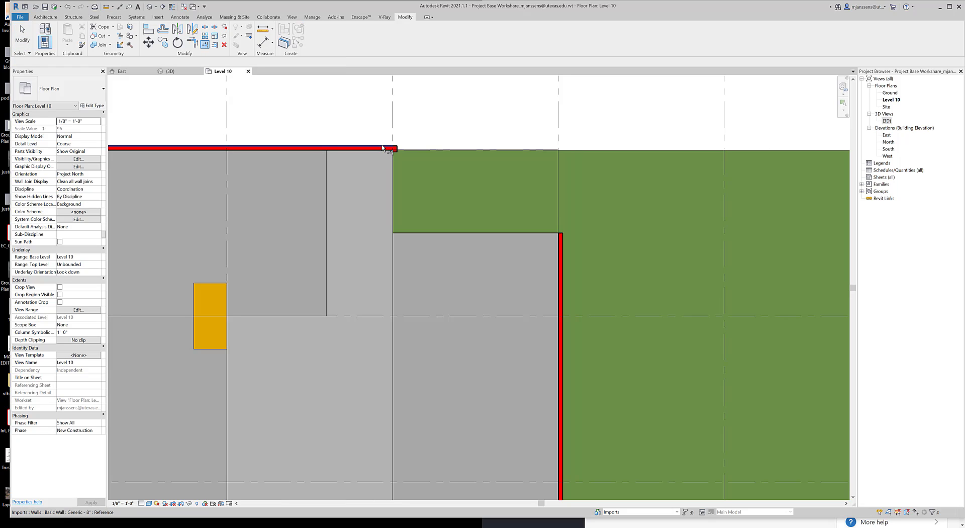
{"action": "left_click", "coordinate": [561, 259]}
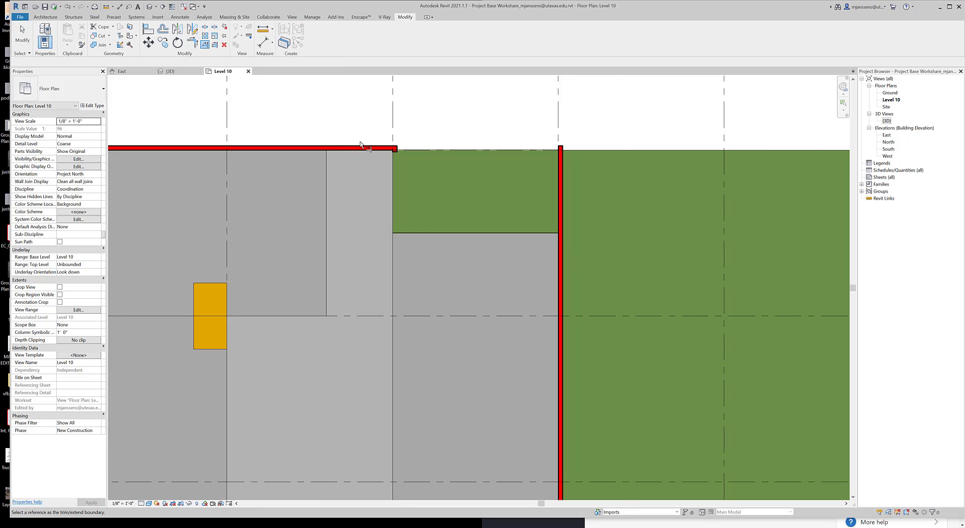
{"action": "scroll", "coordinate": [365, 151], "scroll_direction": "up", "scroll_amount": 1}
{"action": "key", "text": "Escape"}
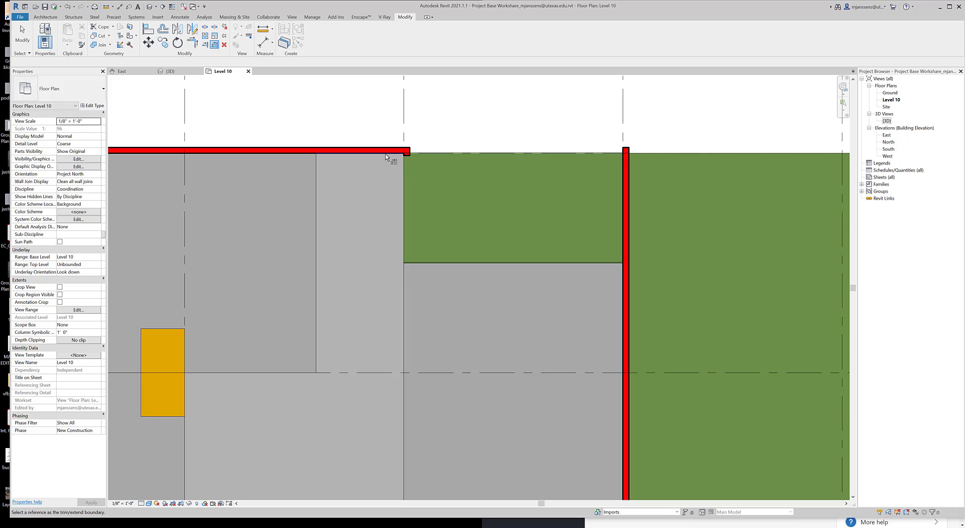
Delete the leftover vertical notch wall and stretch the grid 2 wall's east end to the northern wing's east wall
{"action": "left_click", "coordinate": [409, 154]}
{"action": "key", "text": "Delete"}
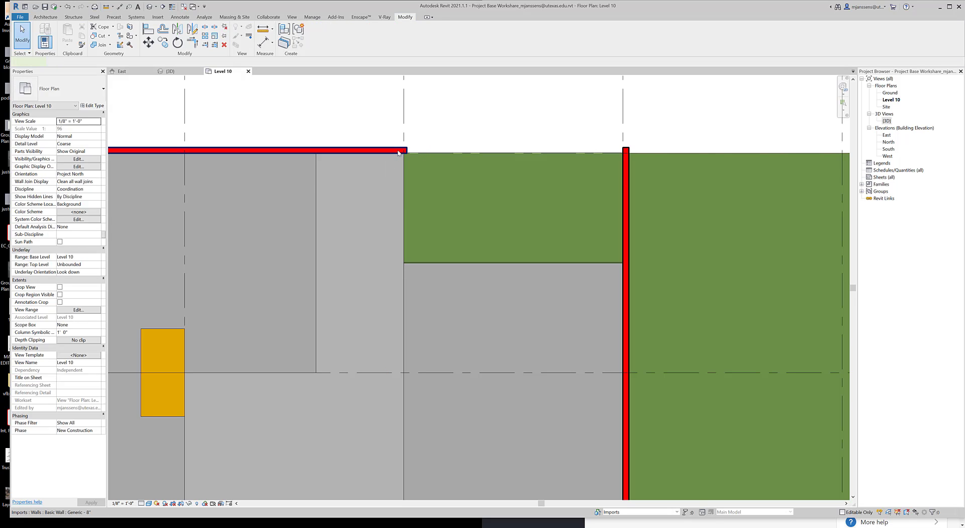
{"action": "left_click", "coordinate": [399, 151]}
{"action": "left_click_drag", "start_coordinate": [408, 158], "coordinate": [625, 151]}
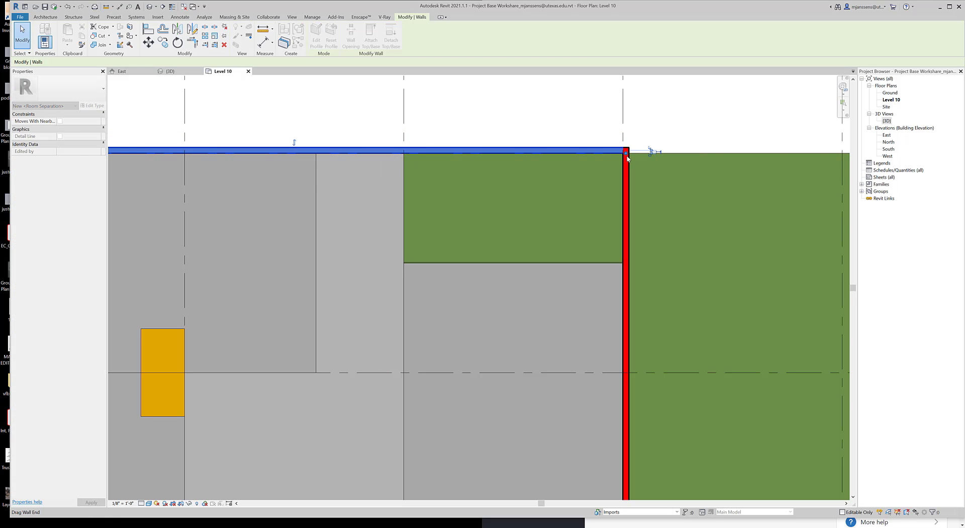
{"action": "left_click", "coordinate": [518, 130]}
{"action": "scroll", "coordinate": [542, 282], "scroll_direction": "down", "scroll_amount": 8}
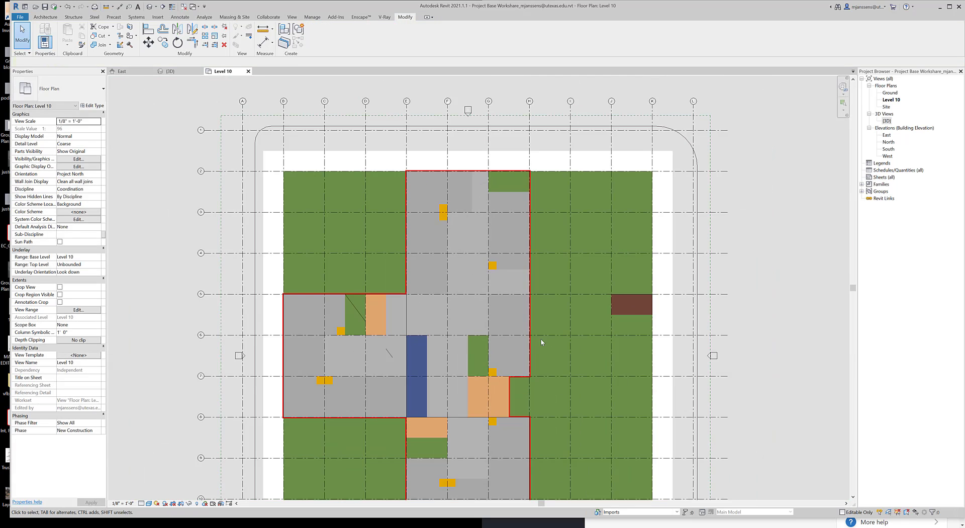
{"action": "scroll", "coordinate": [541, 278], "scroll_direction": "down", "scroll_amount": 2}
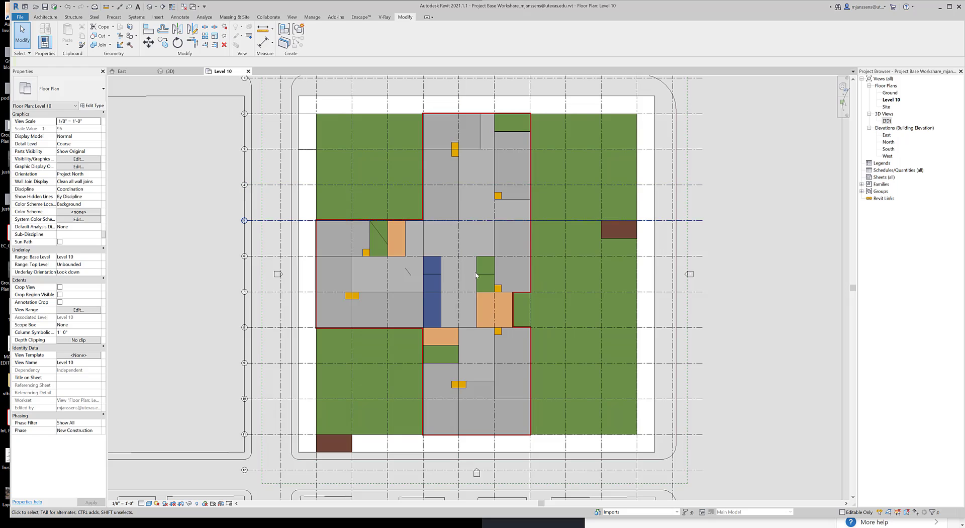
With the wall location line at Wall Centerline, place walls by picking both long edges of the green block between grids 5 and 6
{"action": "left_click", "coordinate": [44, 17]}
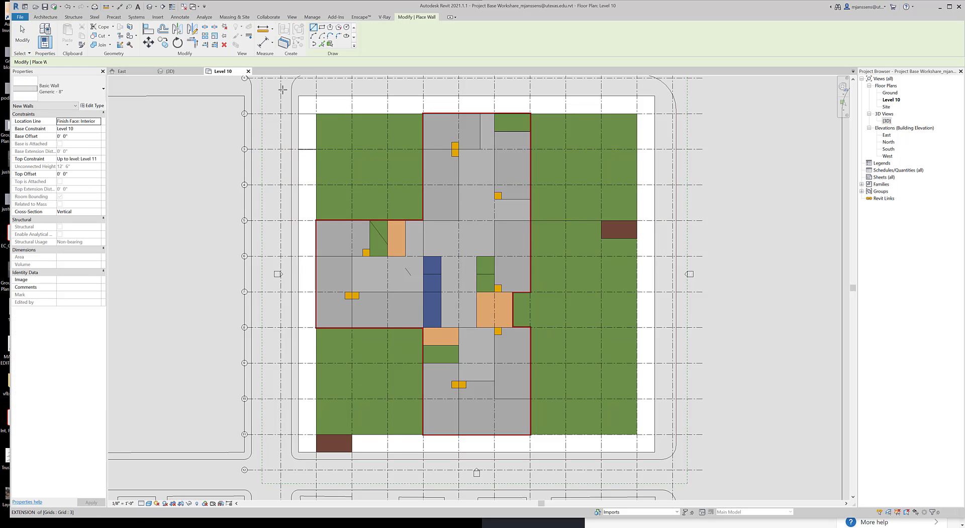
{"action": "left_click", "coordinate": [203, 62]}
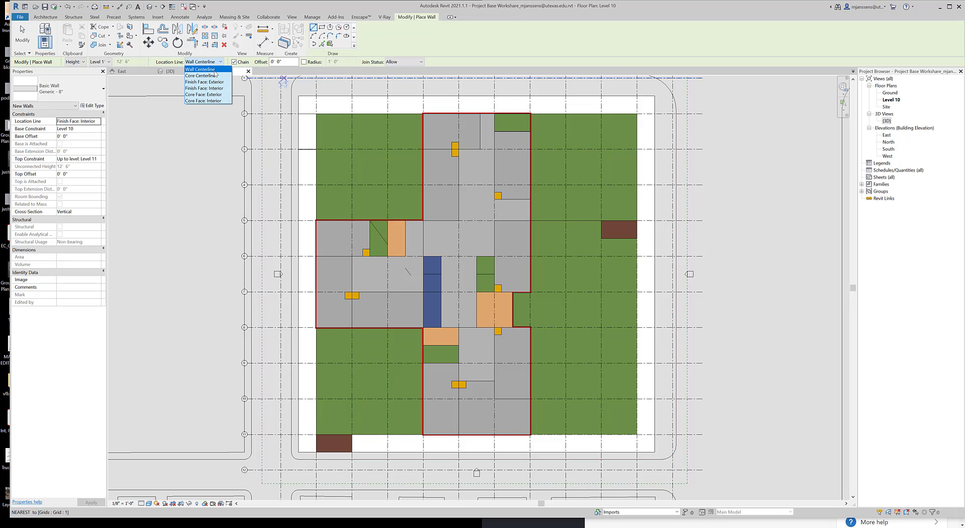
{"action": "left_click", "coordinate": [200, 69]}
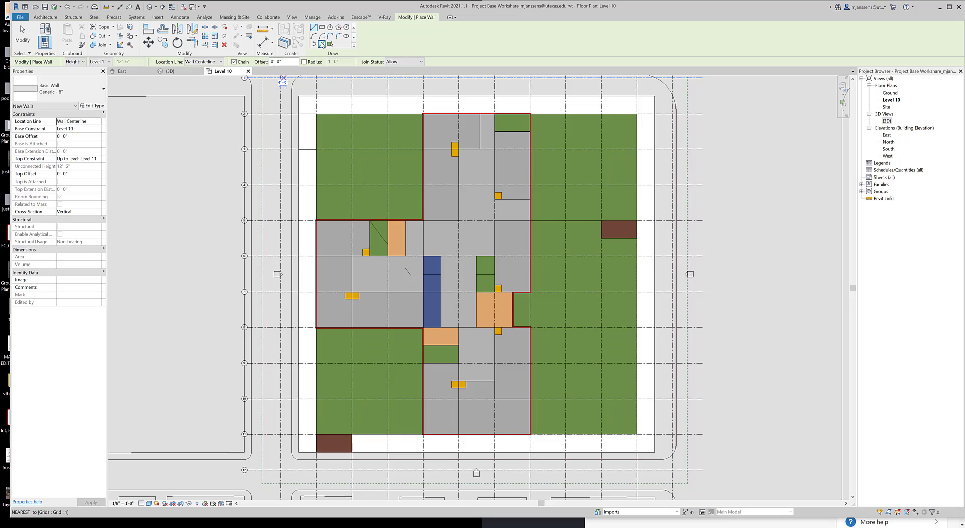
{"action": "left_click", "coordinate": [321, 44]}
{"action": "scroll", "coordinate": [372, 241], "scroll_direction": "up", "scroll_amount": 4}
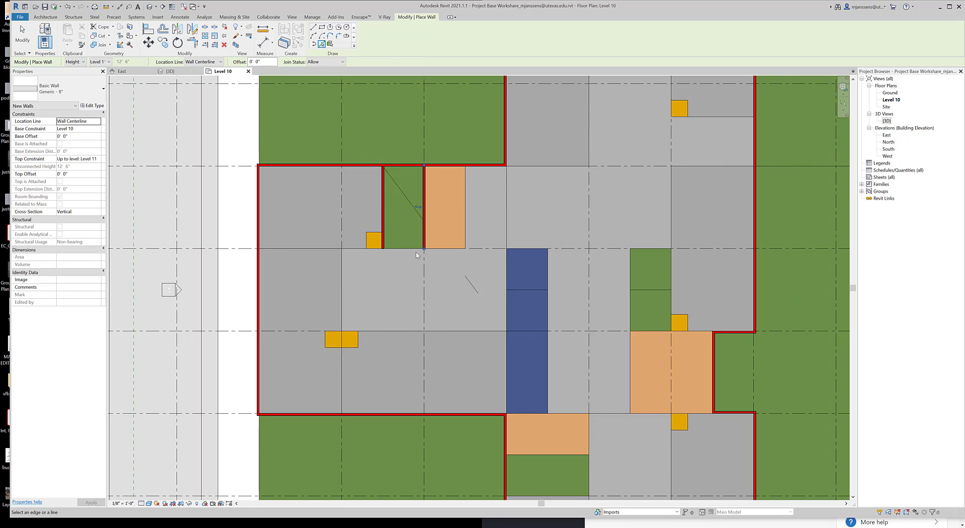
{"action": "left_click", "coordinate": [425, 235]}
{"action": "scroll", "coordinate": [342, 248], "scroll_direction": "up", "scroll_amount": 3}
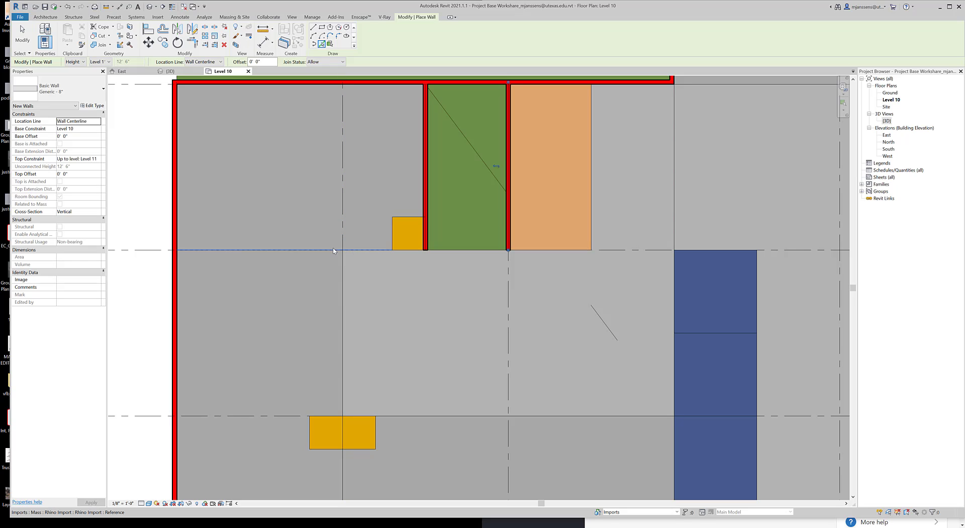
Pick massing edges to place walls on grid 6, down grid C, and along grid 7 east to the blue block
{"action": "left_click", "coordinate": [367, 251]}
{"action": "left_click", "coordinate": [343, 327]}
{"action": "middle_click_drag", "start_coordinate": [508, 422], "coordinate": [495, 348]}
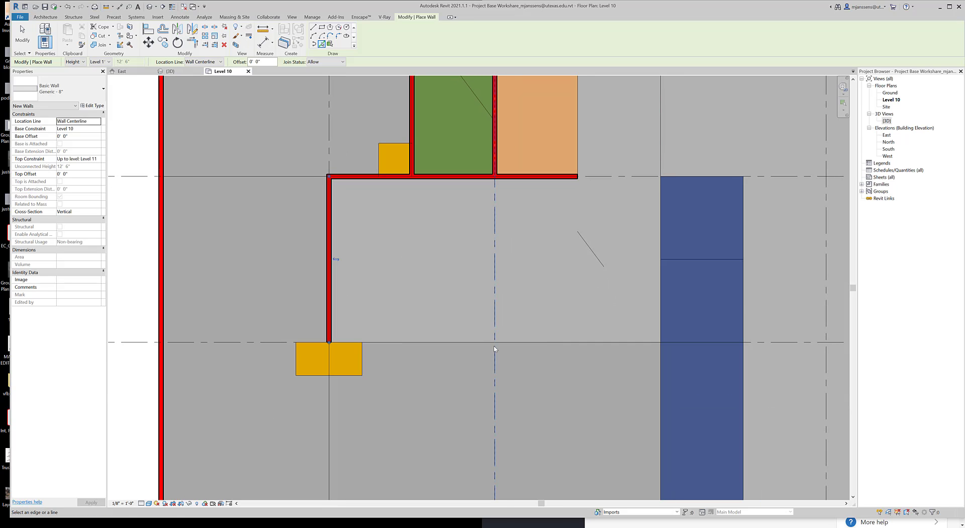
{"action": "left_click", "coordinate": [475, 347]}
{"action": "scroll", "coordinate": [490, 327], "scroll_direction": "down", "scroll_amount": 2}
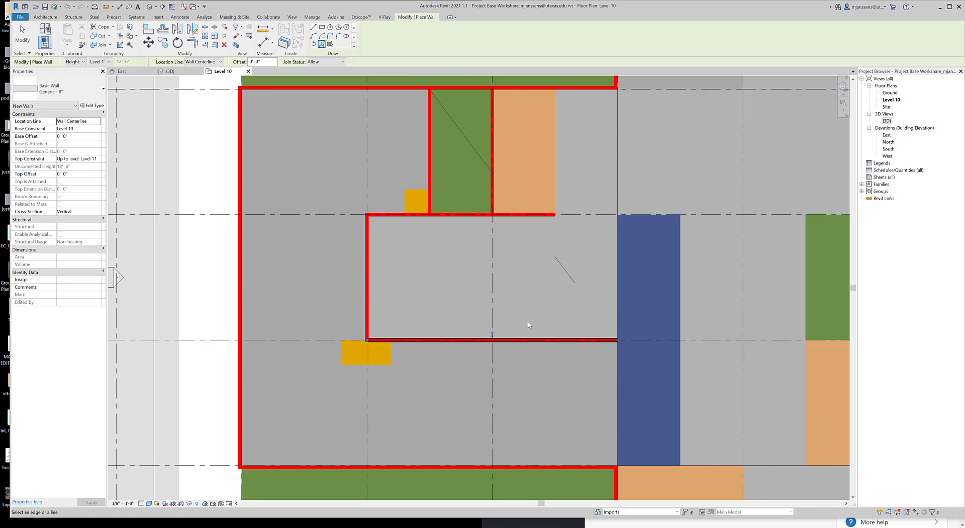
Place walls on the blue block's west, north and east edges and across its inner dividing line
{"action": "middle_click_drag", "start_coordinate": [619, 314], "coordinate": [550, 332]}
{"action": "left_click", "coordinate": [554, 329]}
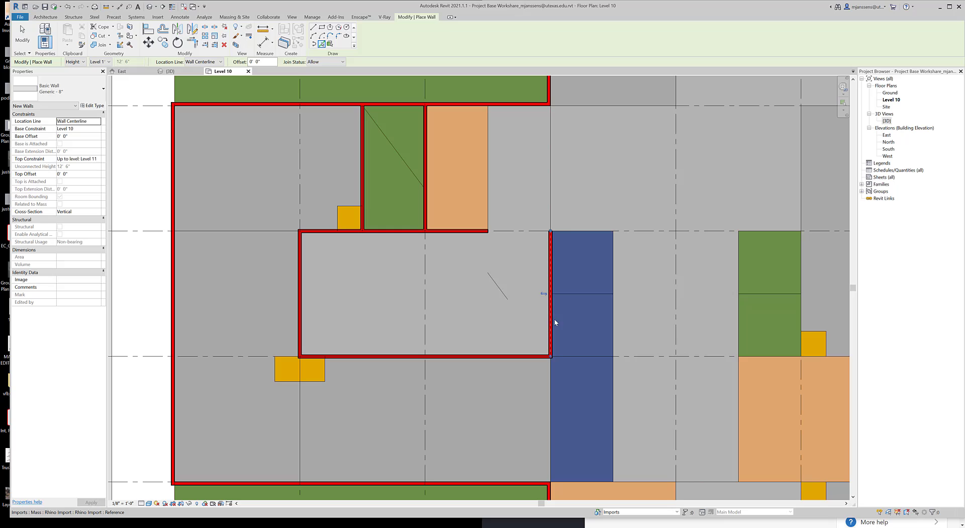
{"action": "left_click", "coordinate": [577, 231]}
{"action": "left_click", "coordinate": [616, 410]}
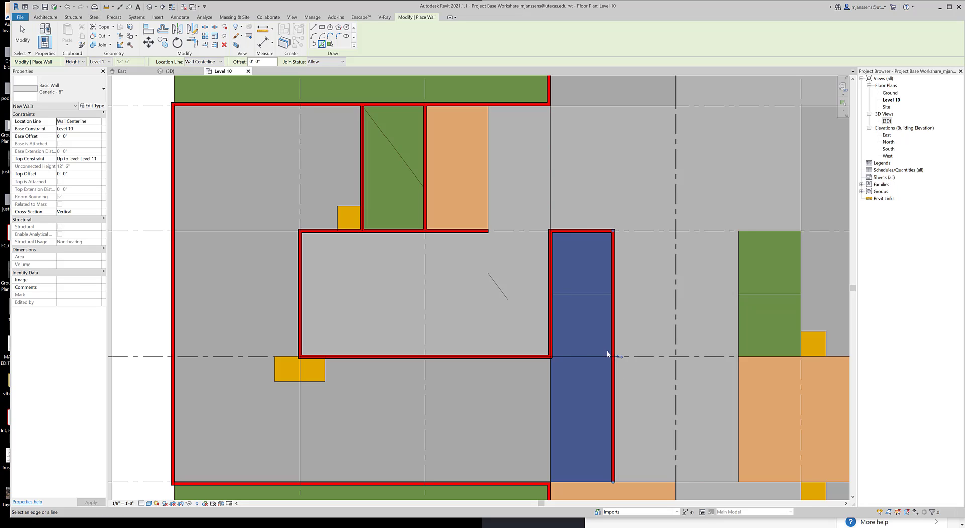
{"action": "left_click", "coordinate": [589, 293]}
{"action": "left_click", "coordinate": [553, 402]}
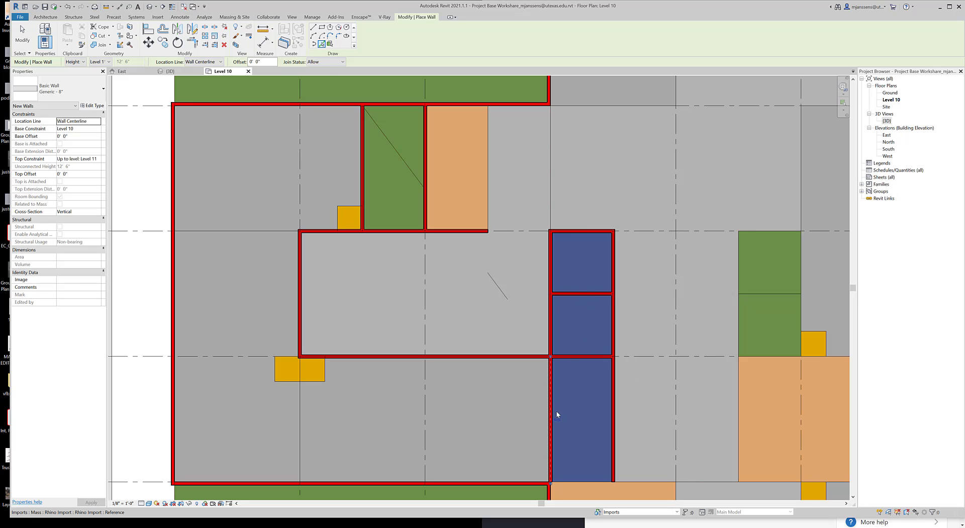
Place walls on the grid 8 edge east of the blue block and down grid F to the southern gold block
{"action": "middle_click_drag", "start_coordinate": [555, 410], "coordinate": [524, 268]}
{"action": "left_click", "coordinate": [603, 373]}
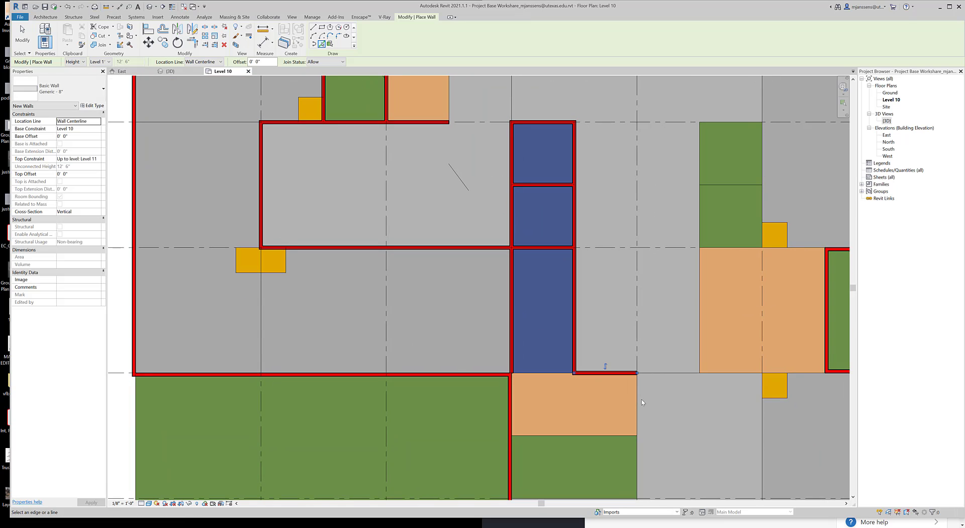
{"action": "middle_click_drag", "start_coordinate": [632, 437], "coordinate": [578, 293]}
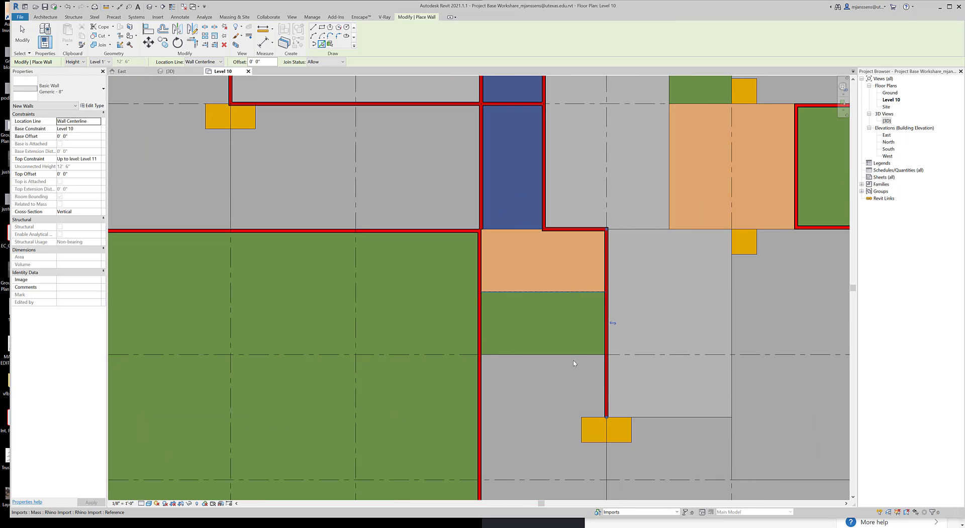
Place walls on the south edges of the southern orange and green blocks, and on the adjoining grey area's south and grid G edges
{"action": "left_click", "coordinate": [577, 293]}
{"action": "middle_click_drag", "start_coordinate": [566, 351], "coordinate": [524, 286]}
{"action": "left_click", "coordinate": [519, 289]}
{"action": "middle_click_drag", "start_coordinate": [576, 351], "coordinate": [493, 402]}
{"action": "left_click", "coordinate": [555, 297]}
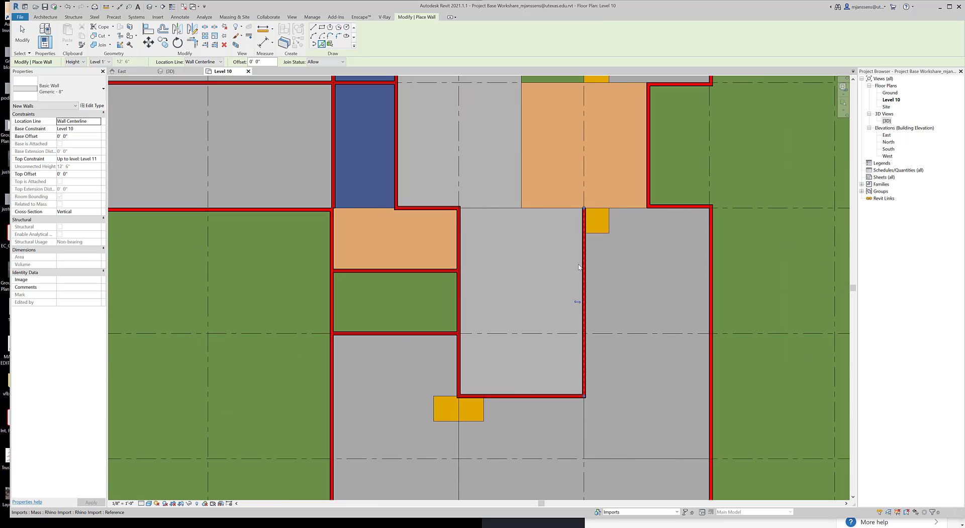
Place walls along the eastern orange block's south edge and along the west edge it shares with the green block above
{"action": "middle_click_drag", "start_coordinate": [615, 216], "coordinate": [572, 330]}
{"action": "left_click", "coordinate": [589, 293]}
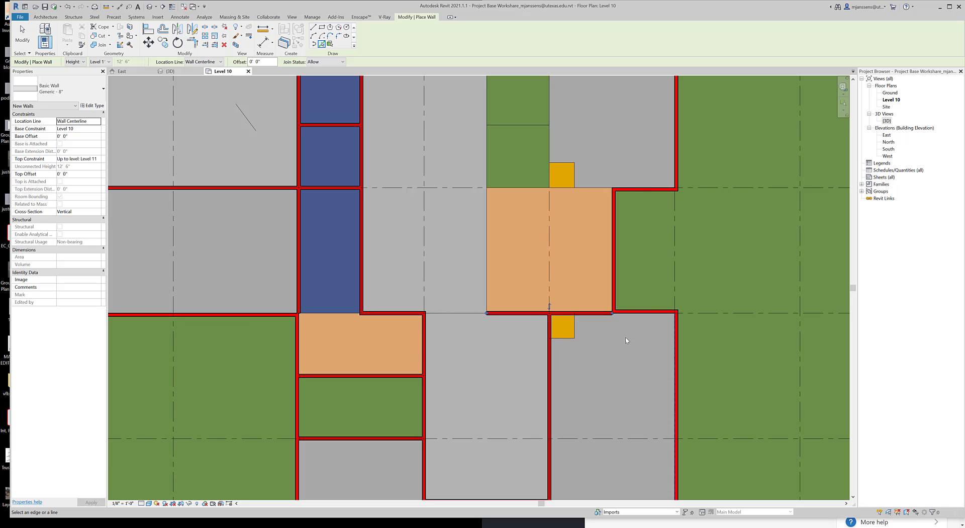
{"action": "left_click", "coordinate": [486, 281]}
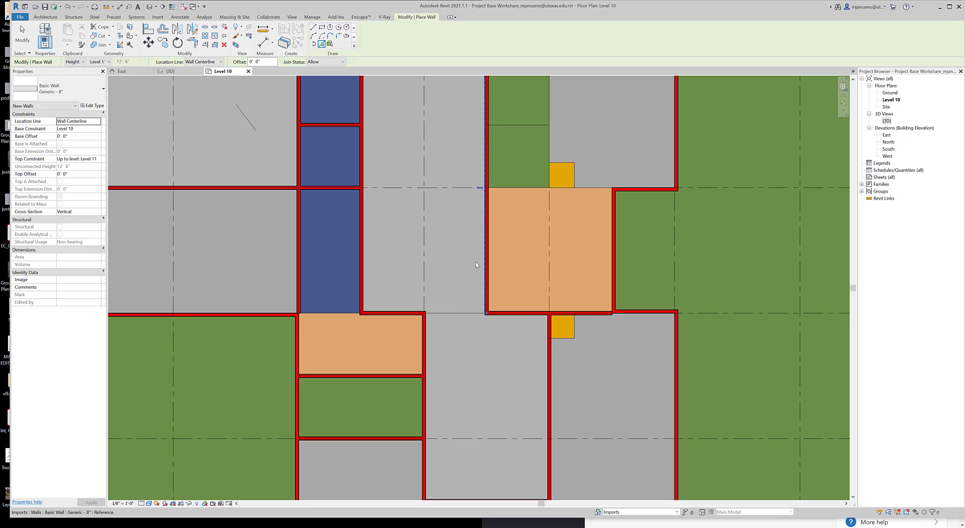
Place walls on the eastern green block's north edge, its middle dividing line, and the upper half of its east edge
{"action": "middle_click_drag", "start_coordinate": [517, 149], "coordinate": [496, 260]}
{"action": "left_click", "coordinate": [507, 174]}
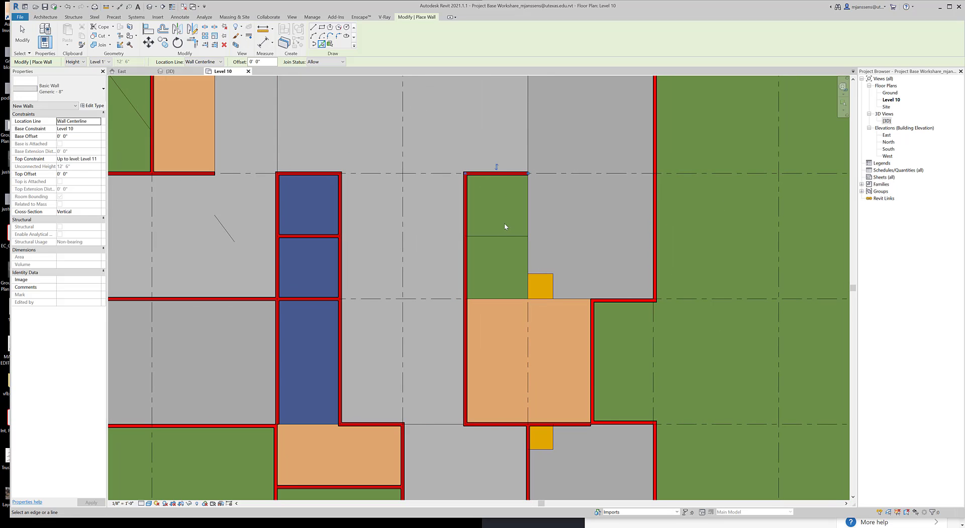
{"action": "left_click", "coordinate": [504, 236]}
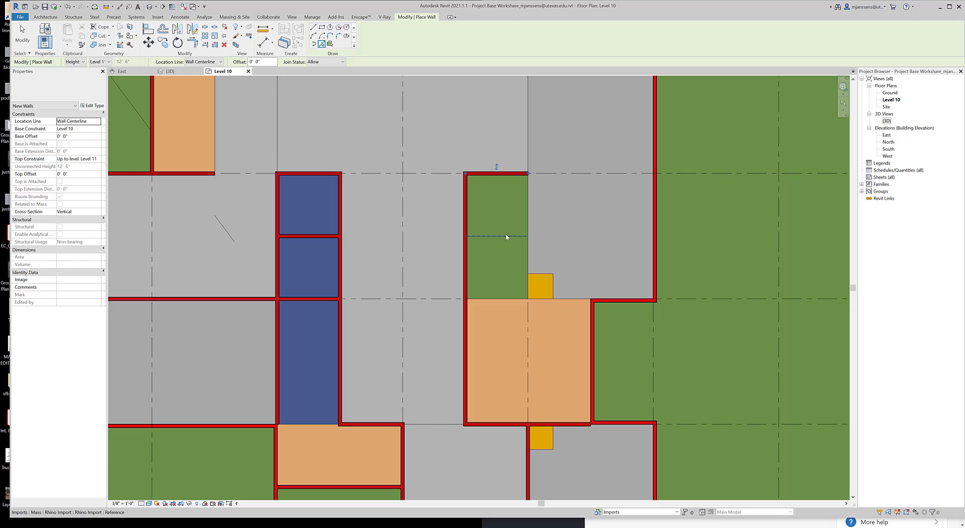
{"action": "left_click", "coordinate": [528, 219]}
{"action": "middle_click_drag", "start_coordinate": [535, 276], "coordinate": [540, 345]}
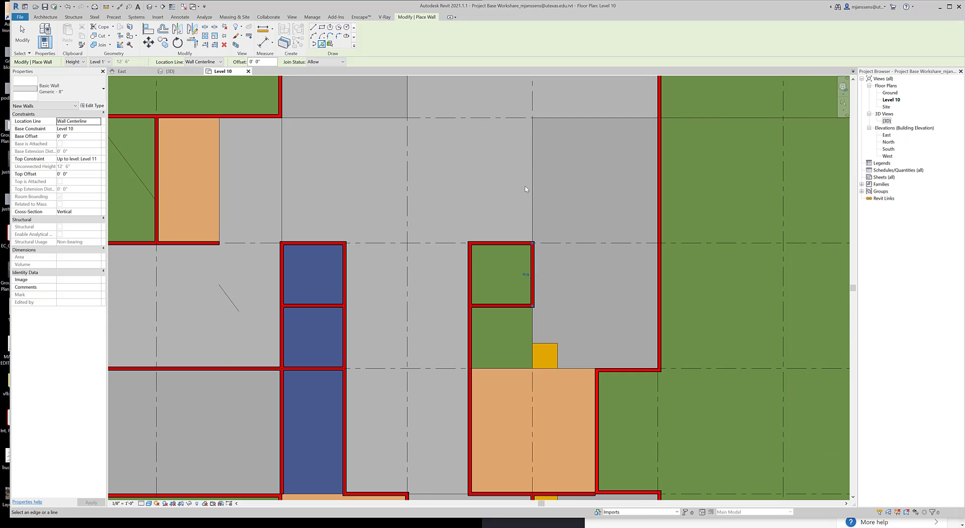
Place a wall on the east edge of the western orange block between grids 5 and 6
{"action": "scroll", "coordinate": [556, 298], "scroll_direction": "down", "scroll_amount": 1}
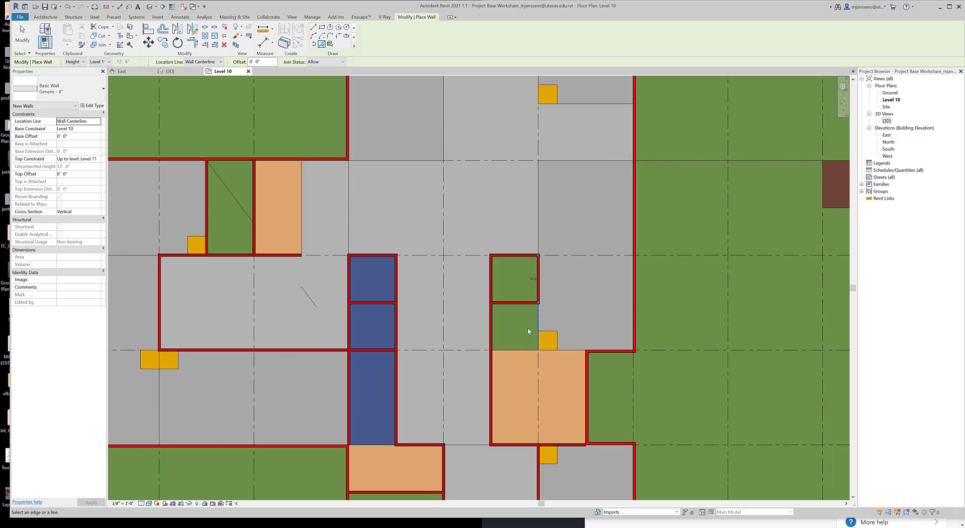
{"action": "middle_click_drag", "start_coordinate": [150, 340], "coordinate": [282, 339]}
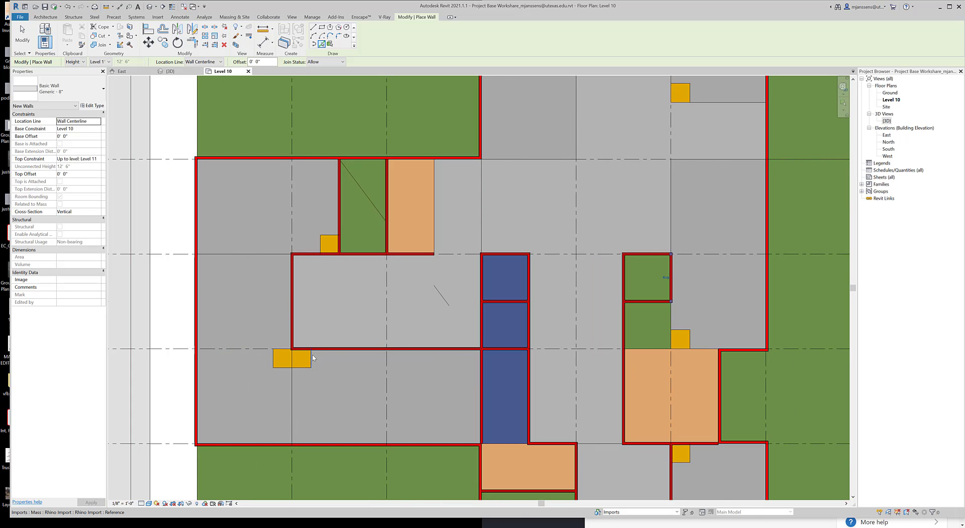
{"action": "scroll", "coordinate": [326, 353], "scroll_direction": "down", "scroll_amount": 2}
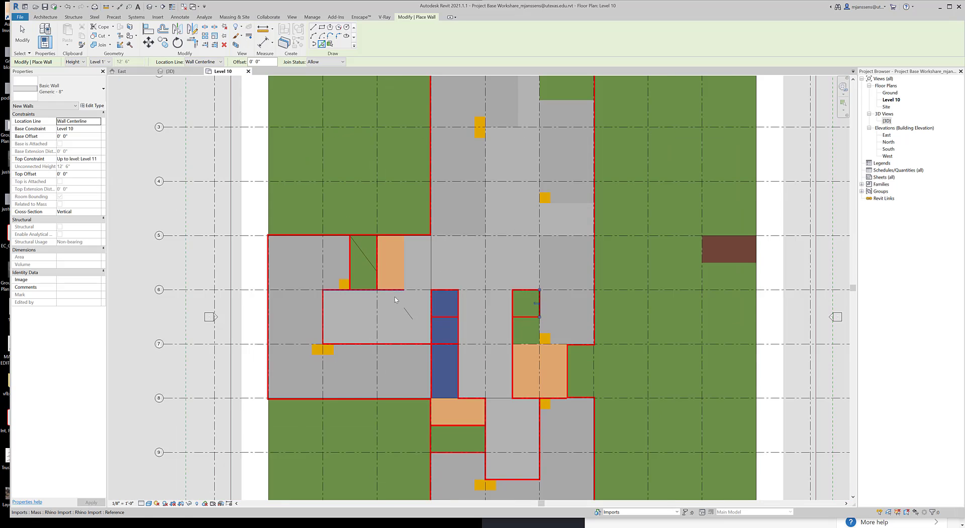
{"action": "middle_click_drag", "start_coordinate": [393, 299], "coordinate": [379, 336]}
{"action": "key", "text": "Escape"}
{"action": "key", "text": "Escape"}
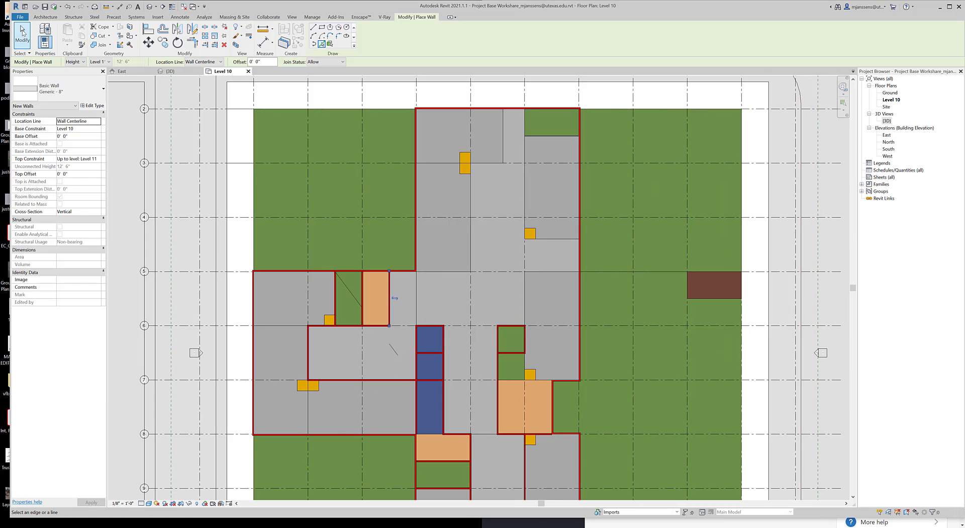
Review the Level 10 wall layout as a whole and open the 3D view of the tower
{"action": "middle_click_drag", "start_coordinate": [495, 346], "coordinate": [486, 303]}
{"action": "scroll", "coordinate": [438, 314], "scroll_direction": "down", "scroll_amount": 1}
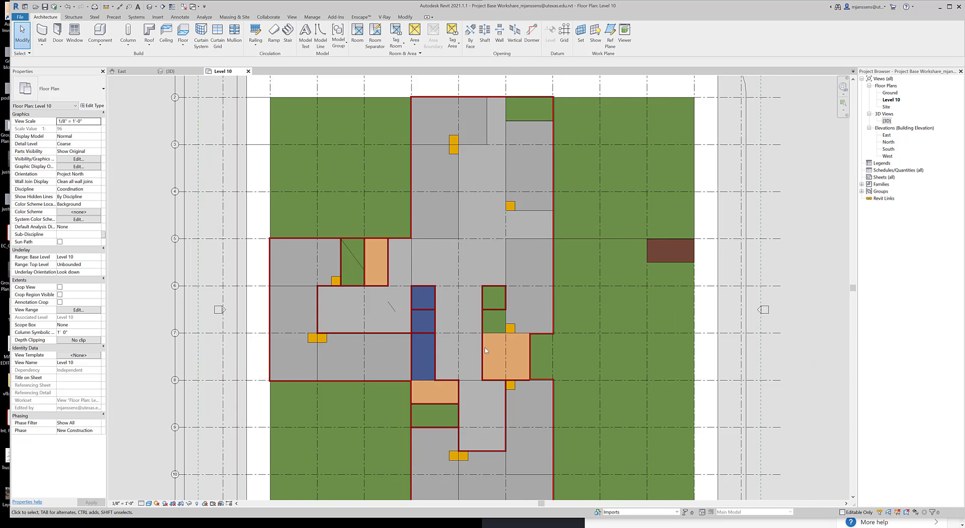
{"action": "scroll", "coordinate": [485, 351], "scroll_direction": "down", "scroll_amount": 1}
{"action": "left_click", "coordinate": [171, 71]}
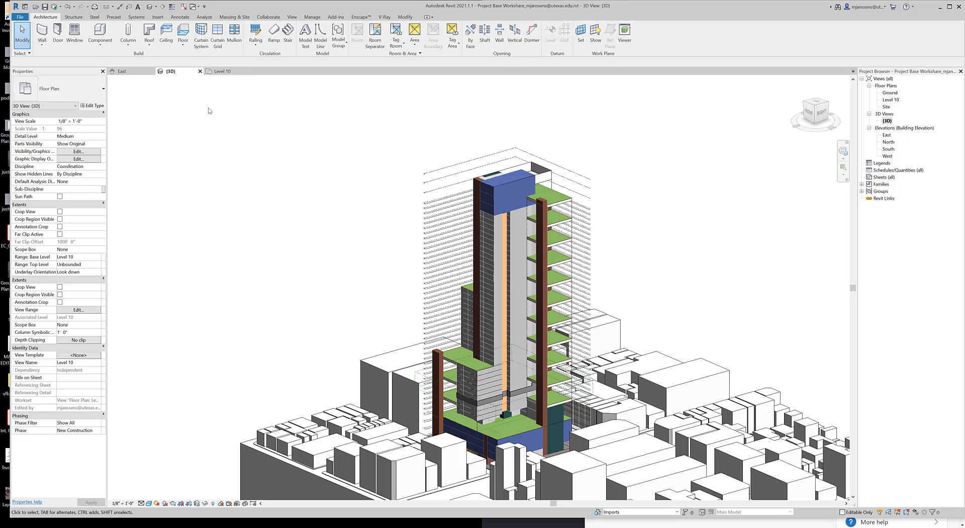
Close the East elevation and tile the Level 10 plan and 3D view side by side, framing the floor layout and the tower
{"action": "scroll", "coordinate": [434, 325], "scroll_direction": "up", "scroll_amount": 5}
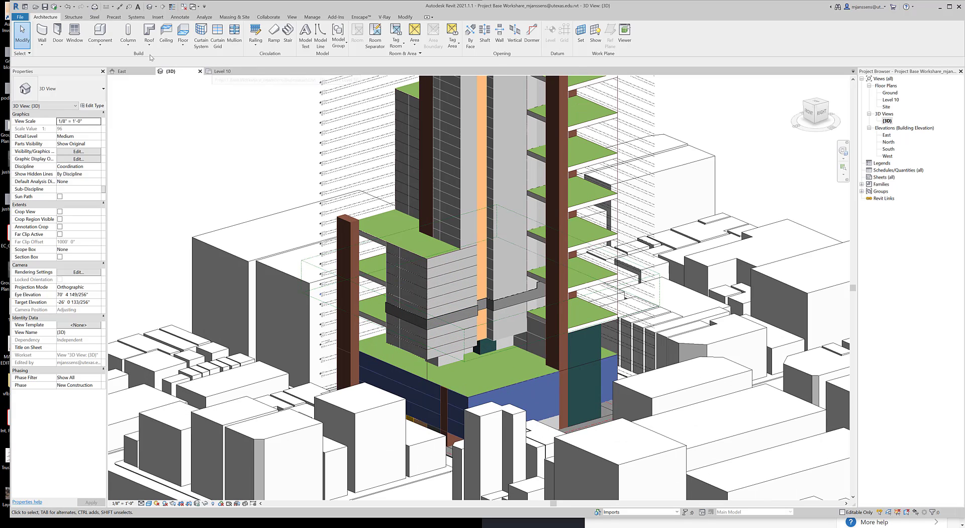
{"action": "left_click", "coordinate": [151, 71]}
{"action": "left_click", "coordinate": [178, 71]}
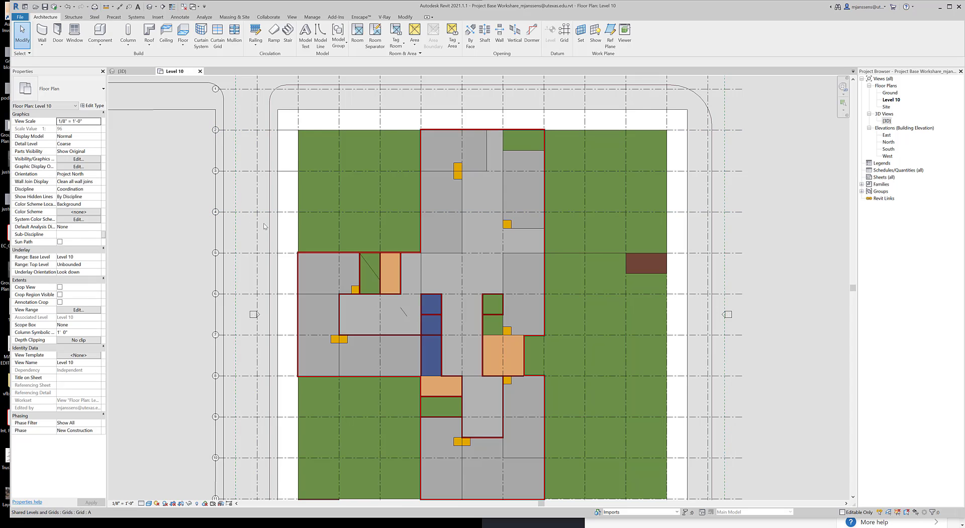
{"action": "key", "text": "w"}
{"action": "key", "text": "t"}
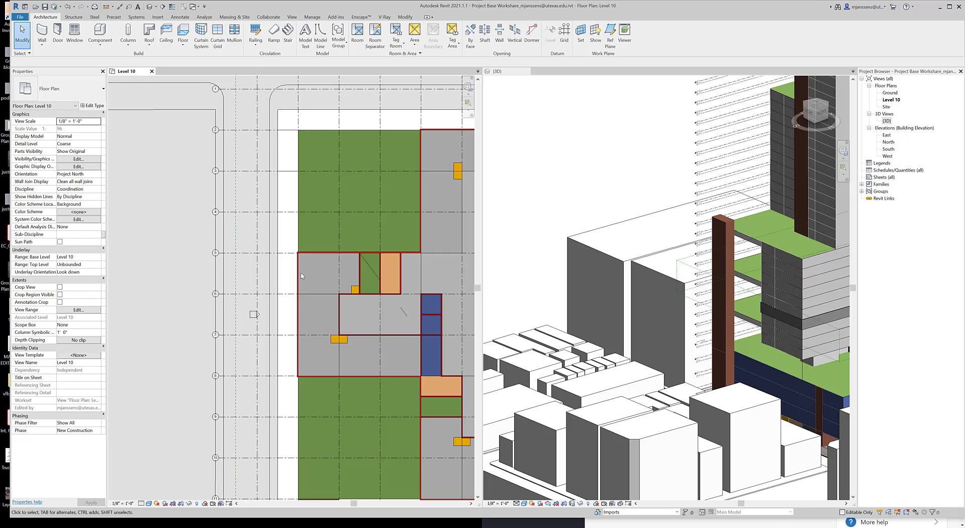
{"action": "scroll", "coordinate": [300, 273], "scroll_direction": "down", "scroll_amount": 2}
{"action": "middle_click_drag", "start_coordinate": [308, 292], "coordinate": [109, 295]}
{"action": "middle_click_drag", "start_coordinate": [226, 302], "coordinate": [337, 290]}
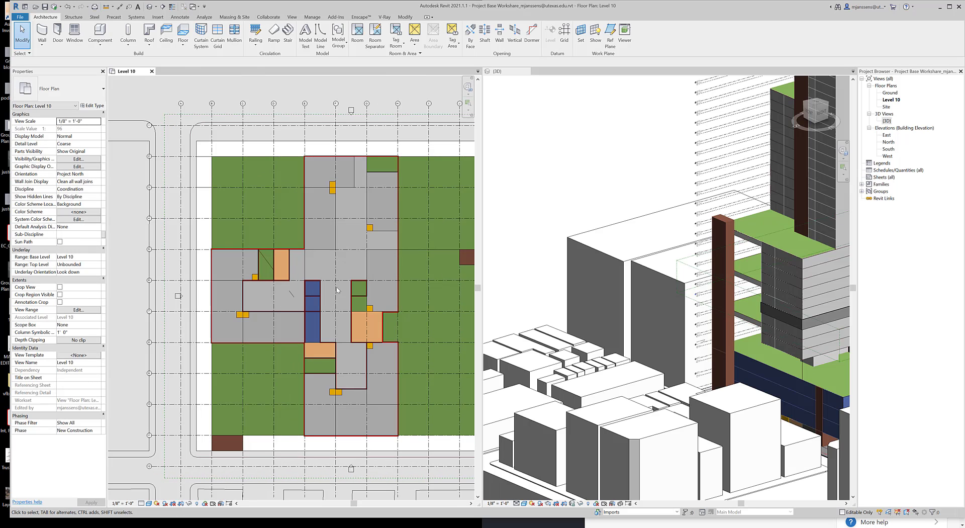
{"action": "scroll", "coordinate": [795, 358], "scroll_direction": "down", "scroll_amount": 1}
{"action": "middle_click_drag", "start_coordinate": [796, 357], "coordinate": [639, 369]}
Select all Generic - 8" walls visible in the Level 10 plan and set their top constraint to Level 11
{"action": "left_click", "coordinate": [376, 157]}
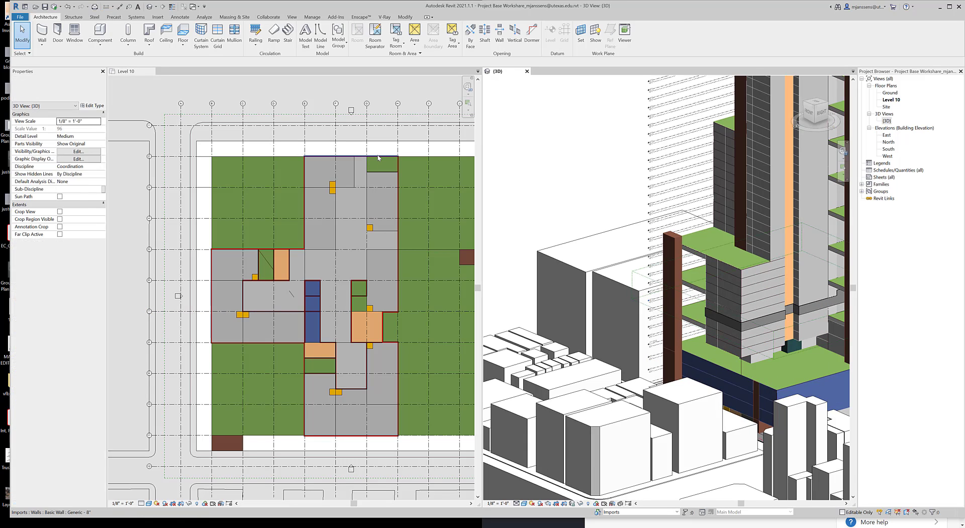
{"action": "left_click", "coordinate": [377, 157]}
{"action": "right_click", "coordinate": [378, 157]}
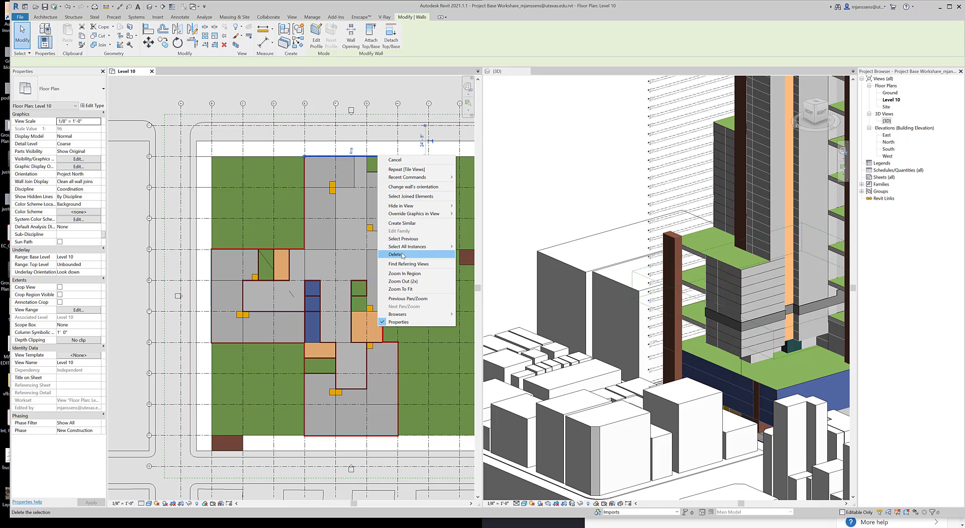
{"action": "mouse_move", "coordinate": [417, 247]}
{"action": "left_click", "coordinate": [468, 254]}
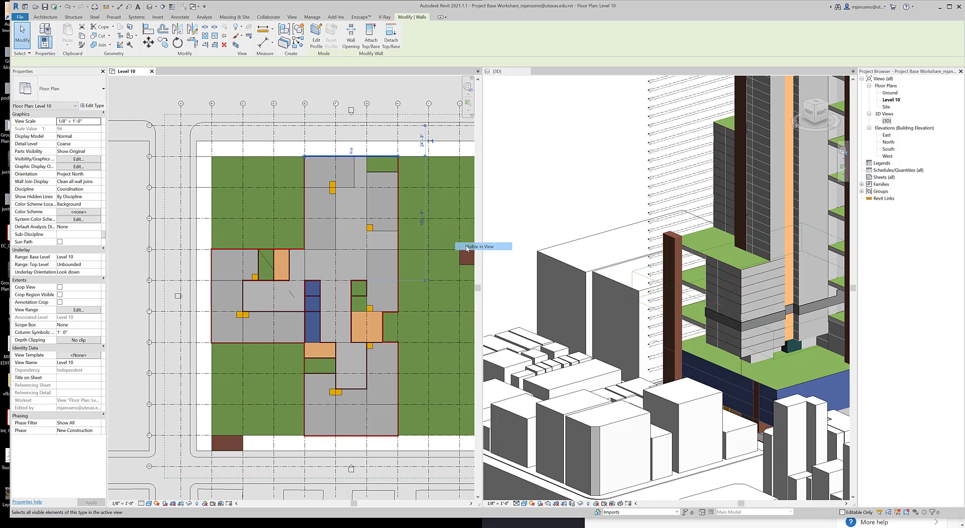
{"action": "middle_click_drag", "start_coordinate": [753, 354], "coordinate": [632, 333], "text": "shift"}
{"action": "scroll", "coordinate": [754, 304], "scroll_direction": "up", "scroll_amount": 6}
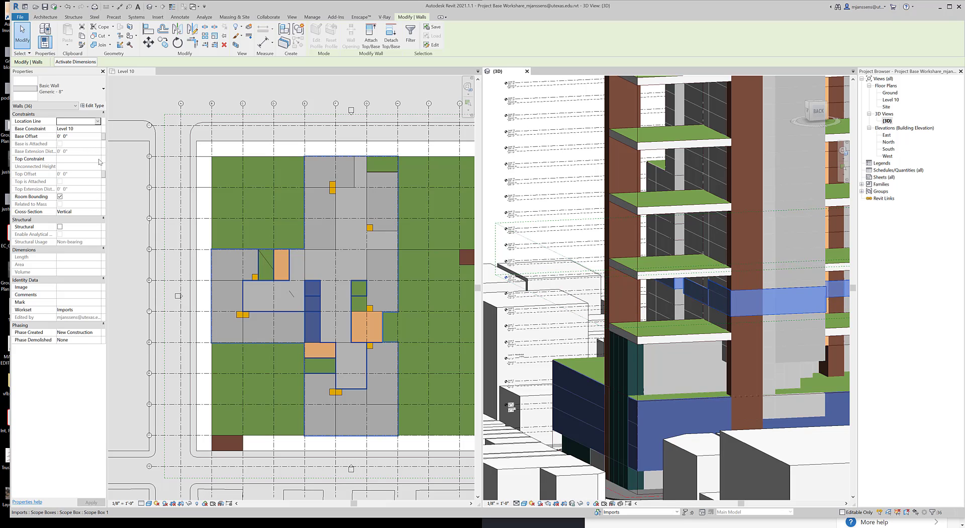
{"action": "left_click", "coordinate": [81, 159]}
{"action": "scroll", "coordinate": [93, 193], "scroll_direction": "down", "scroll_amount": 3}
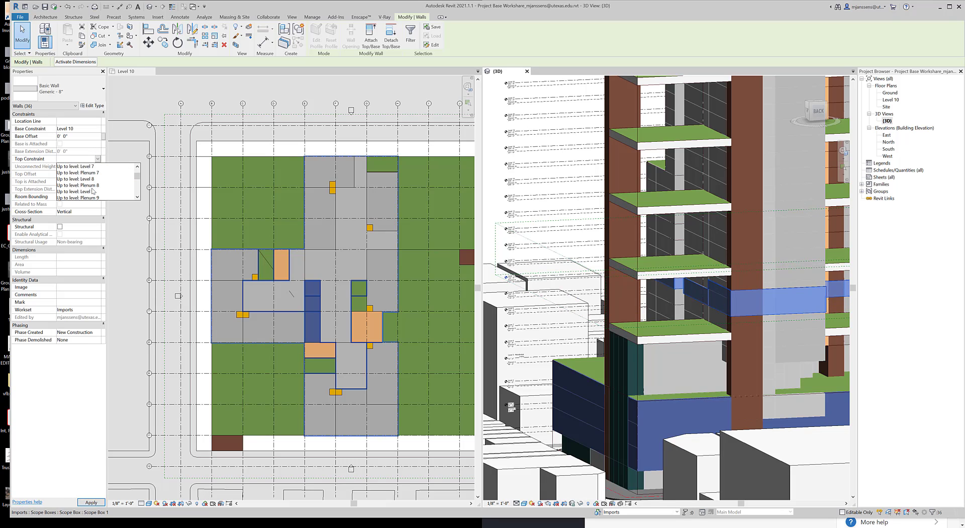
{"action": "left_click", "coordinate": [93, 179]}
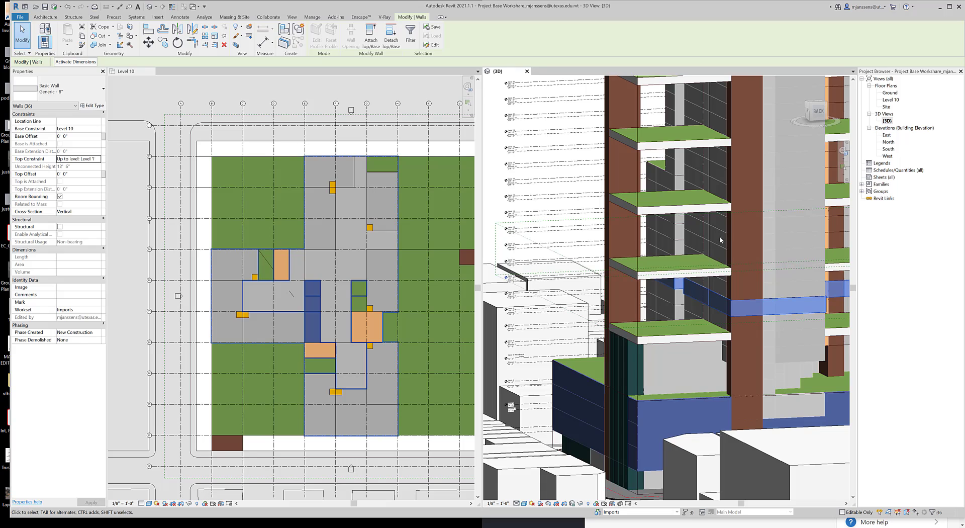
Copy the selected Level 10 walls, paste them aligned to Level 7, and clear the selection in the 3D view
{"action": "left_click", "coordinate": [153, 95]}
{"action": "left_click", "coordinate": [68, 39]}
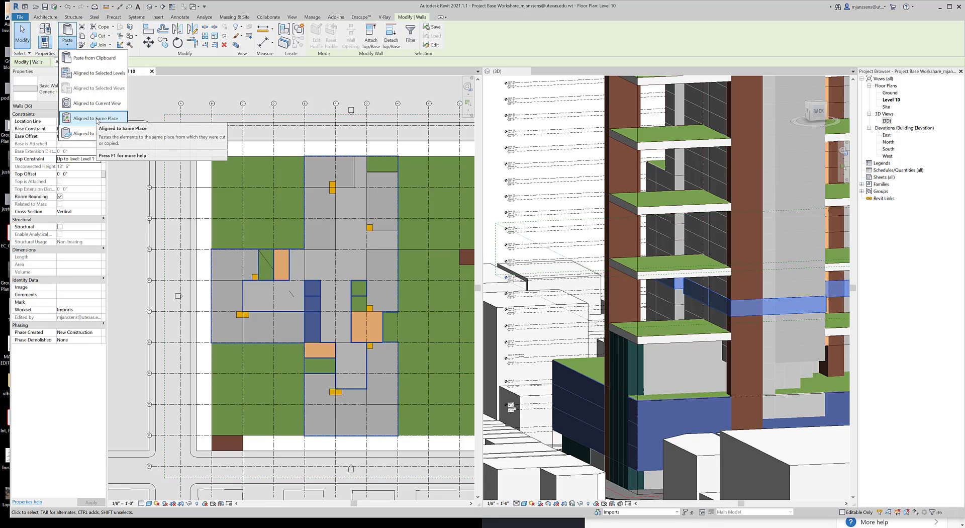
{"action": "left_click", "coordinate": [95, 73]}
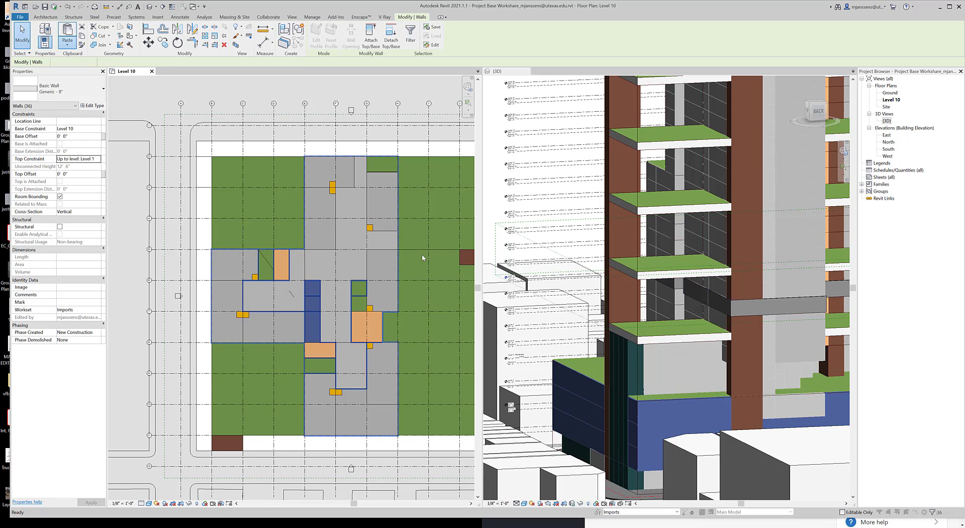
{"action": "left_click", "coordinate": [457, 242]}
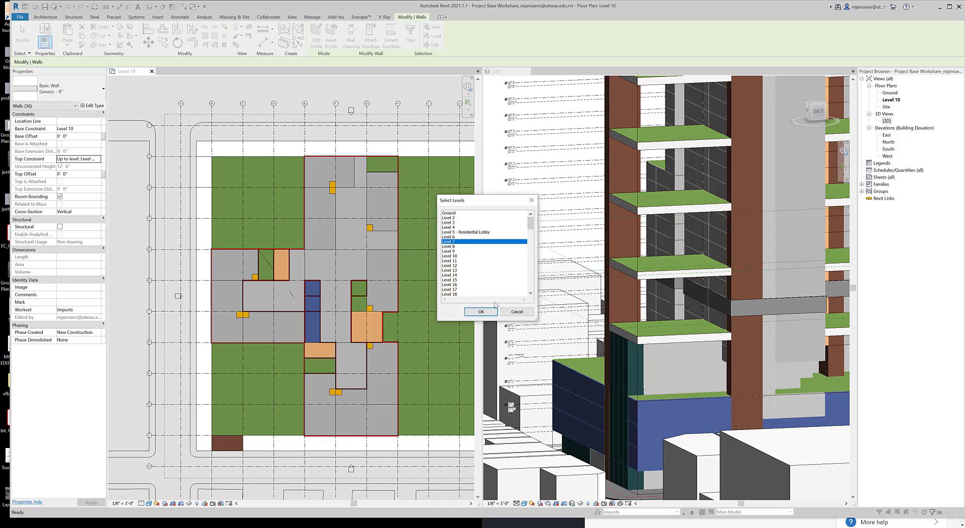
{"action": "left_click", "coordinate": [481, 312]}
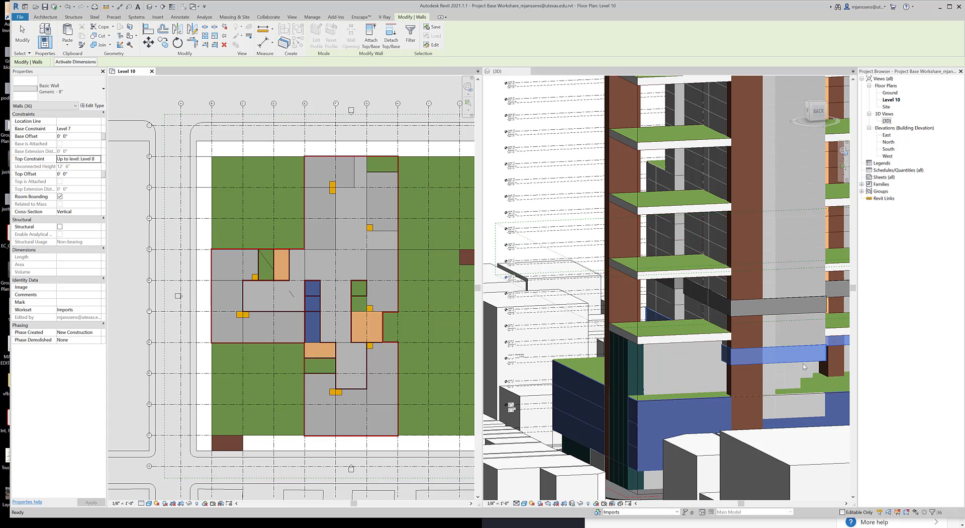
{"action": "middle_click_drag", "start_coordinate": [692, 355], "coordinate": [611, 212], "text": "shift"}
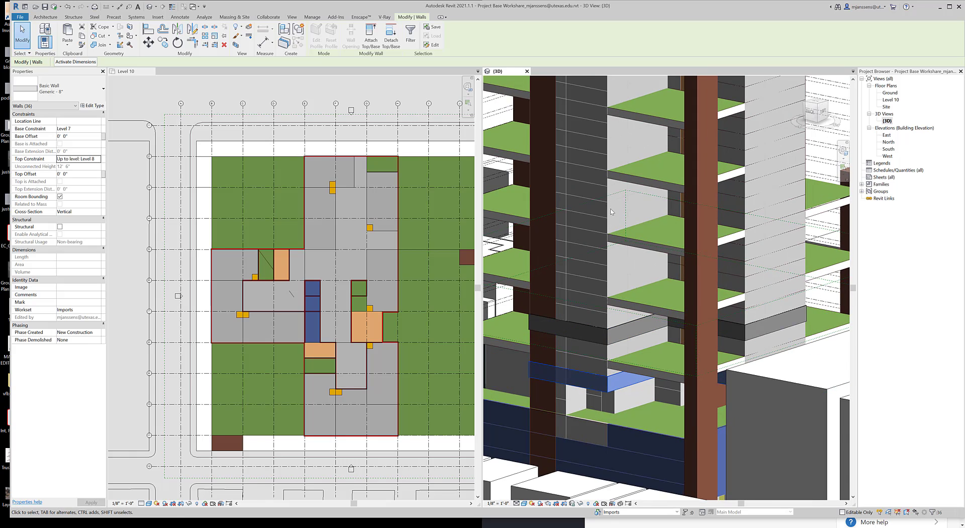
{"action": "key", "text": "Escape"}
{"action": "middle_click_drag", "start_coordinate": [611, 151], "coordinate": [620, 347], "text": "shift"}
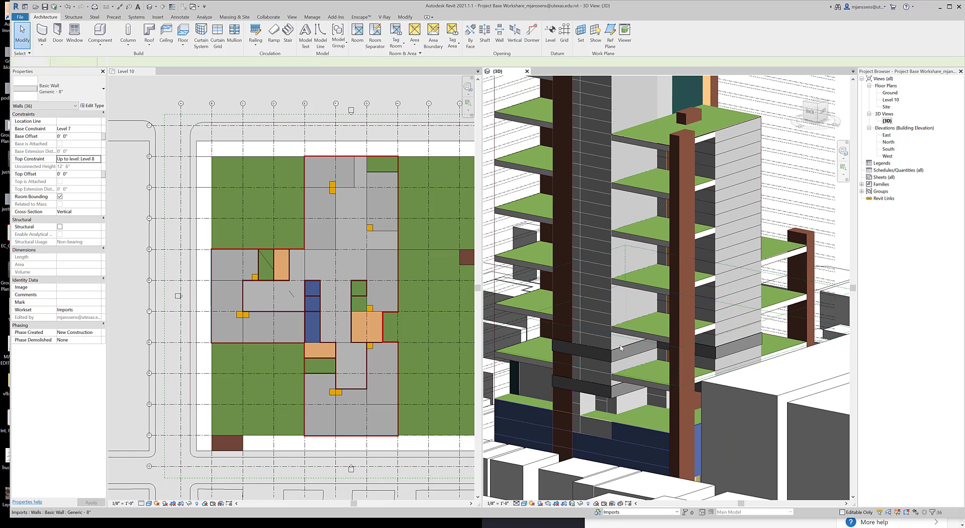
Try to stretch the Level 10 wall on the tower's north face upward in 3D to a top offset of 172'
{"action": "left_click", "coordinate": [598, 353]}
{"action": "left_click", "coordinate": [581, 240]}
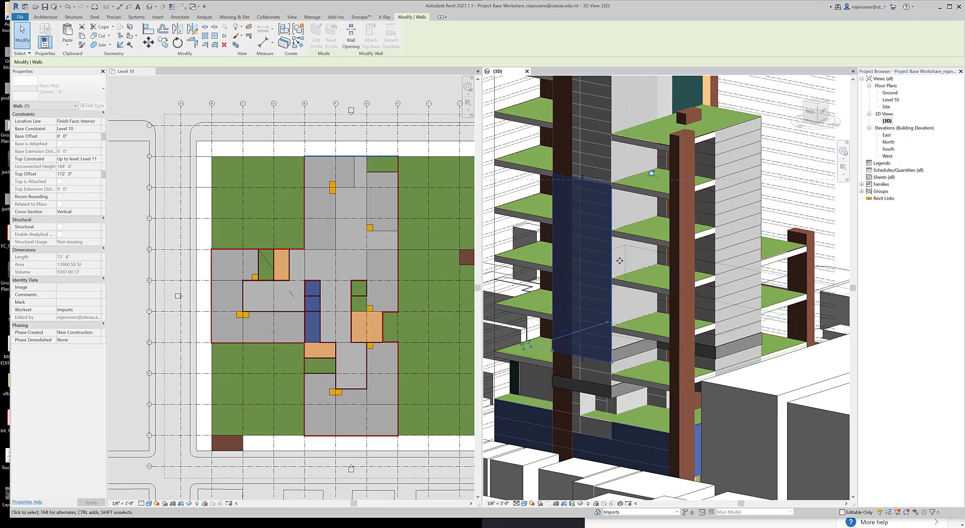
{"action": "middle_click_drag", "start_coordinate": [620, 261], "coordinate": [575, 288], "text": "shift"}
{"action": "scroll", "coordinate": [581, 191], "scroll_direction": "down", "scroll_amount": 2}
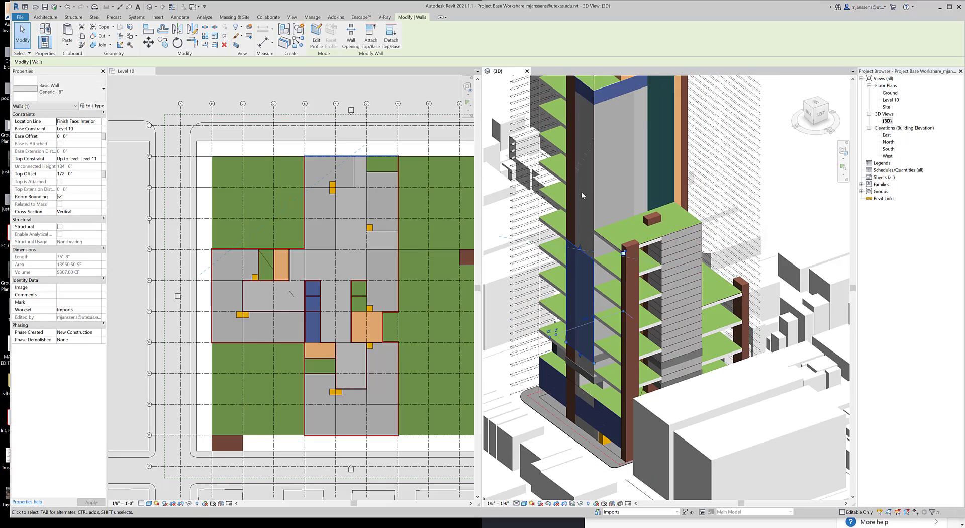
{"action": "key", "text": "ctrl+z"}
{"action": "scroll", "coordinate": [578, 352], "scroll_direction": "up", "scroll_amount": 2}
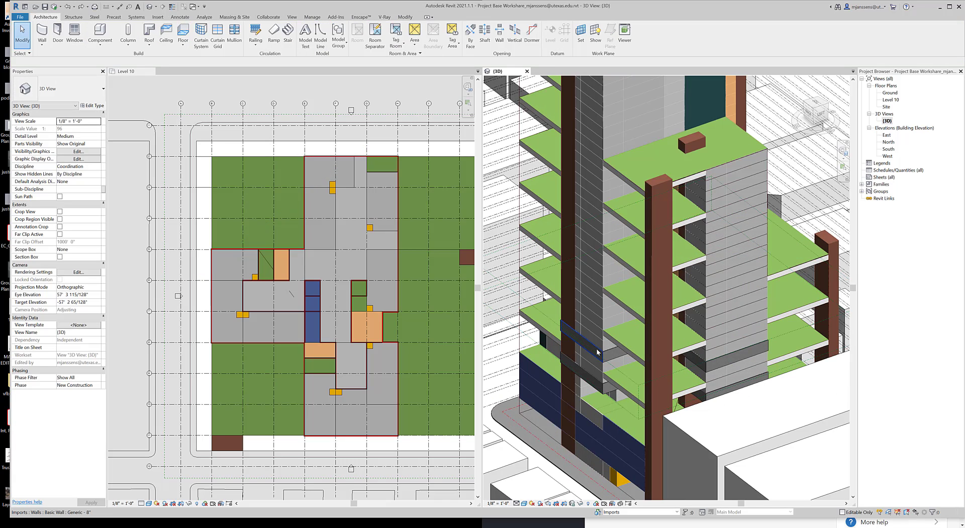
{"action": "scroll", "coordinate": [596, 349], "scroll_direction": "up", "scroll_amount": 3}
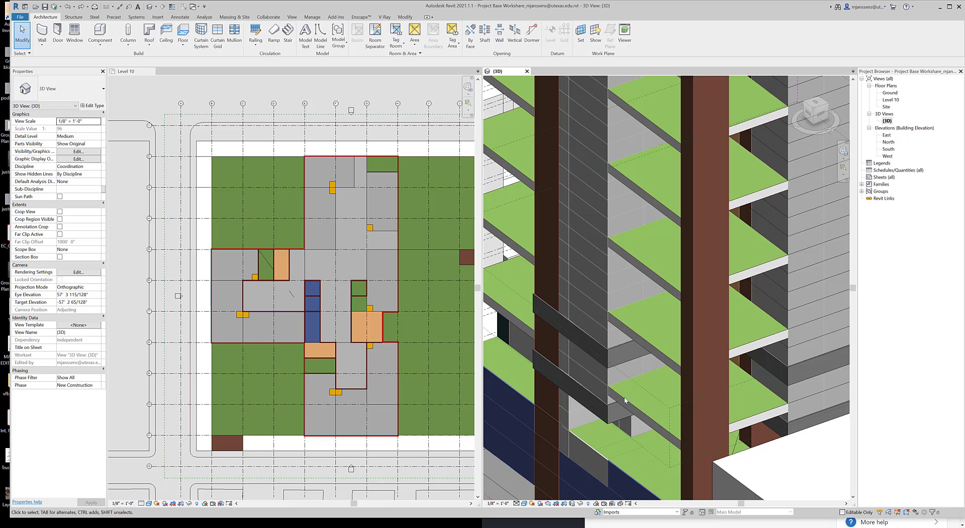
{"action": "left_click", "coordinate": [369, 365]}
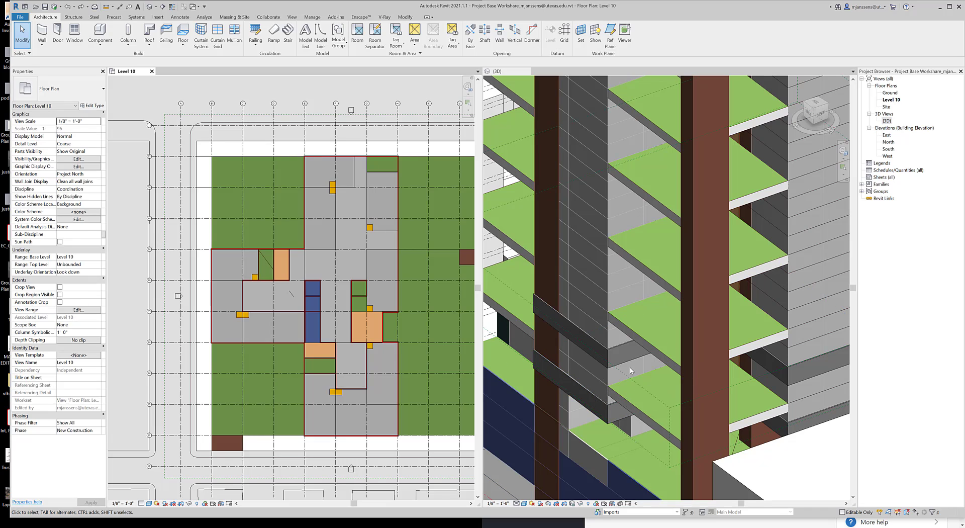